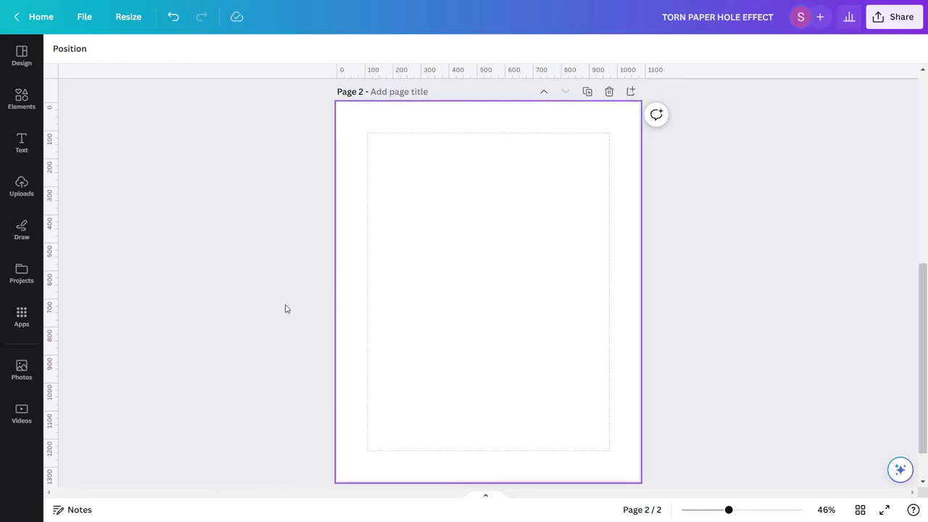
Step: Search the stock photos for 'Funny nerd man wearing eyeglasses and bow'
{"action": "left_click", "coordinate": [22, 370]}
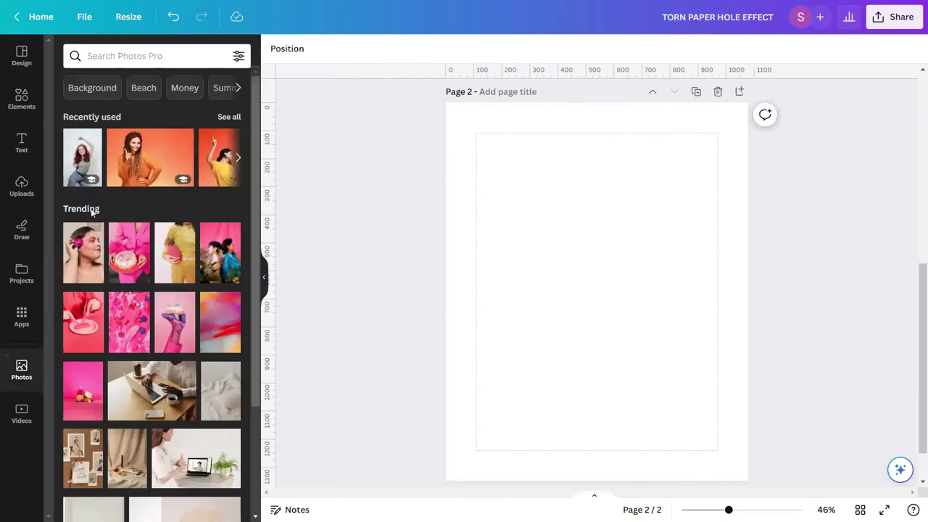
{"action": "left_click", "coordinate": [151, 61]}
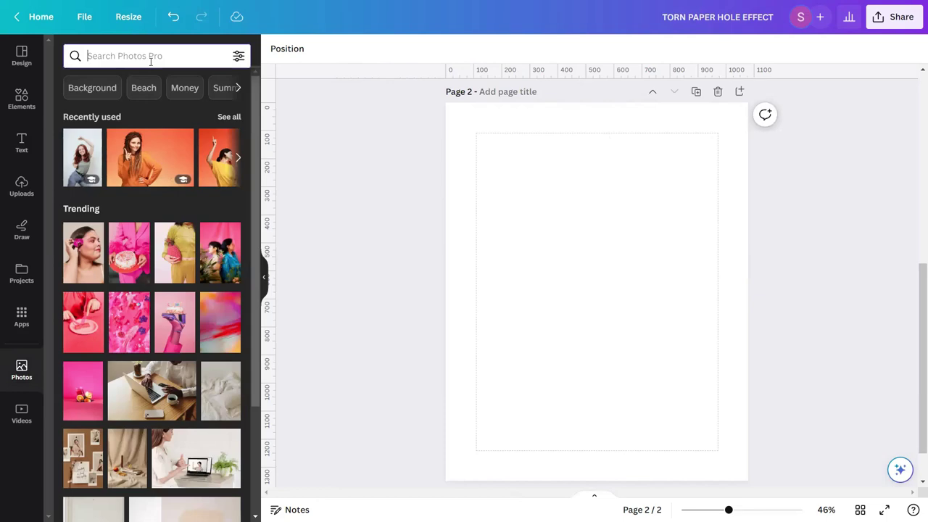
{"action": "type", "text": "Fu"}
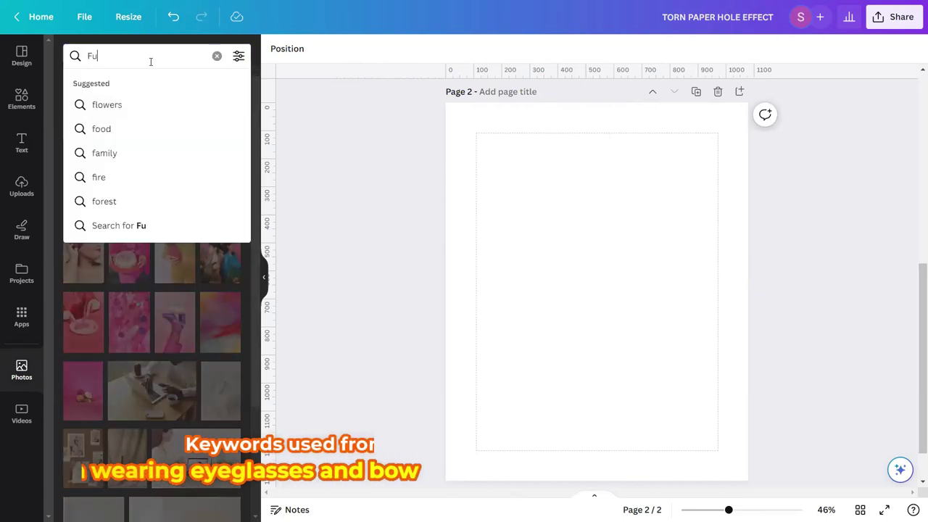
{"action": "type", "text": "nny ne"}
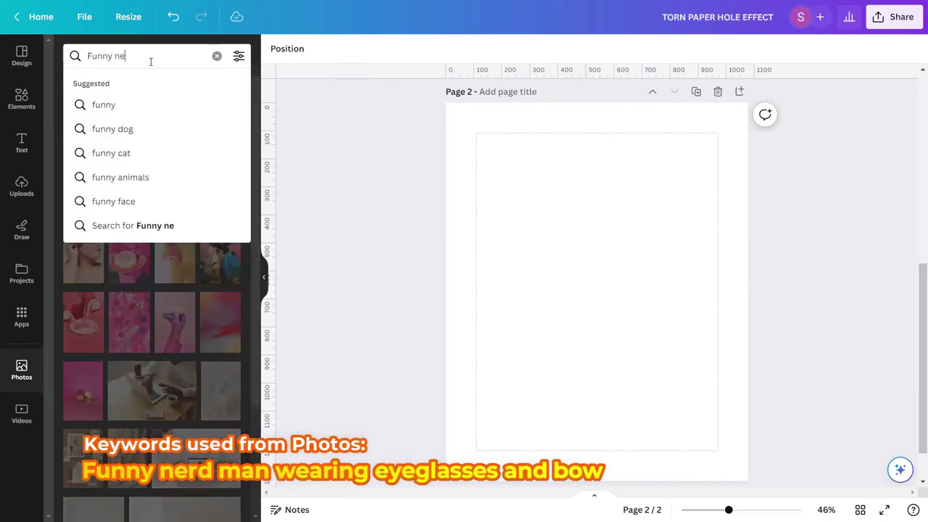
{"action": "type", "text": "rd man"}
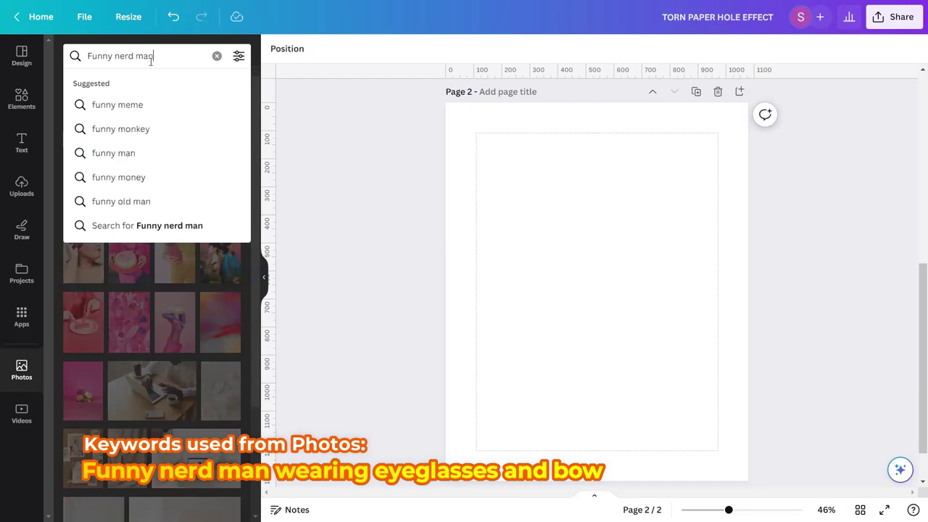
{"action": "type", "text": " wearing "}
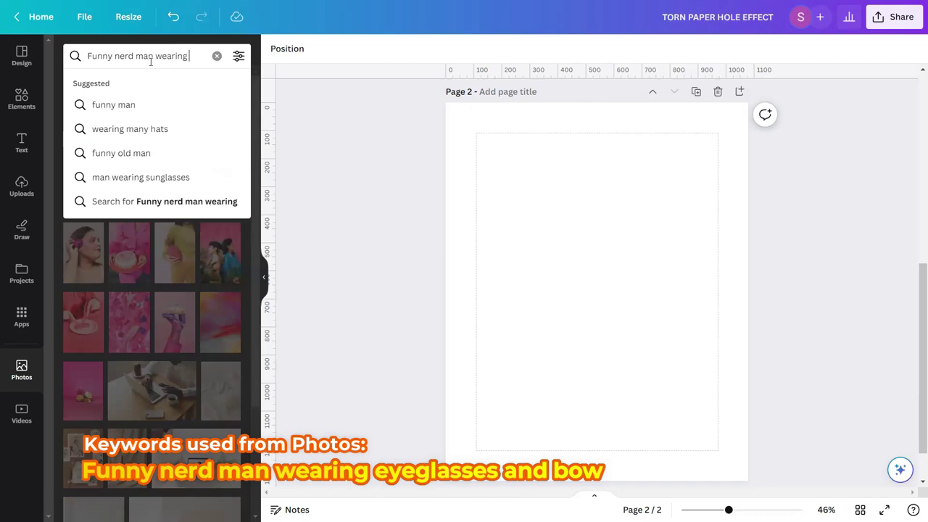
{"action": "type", "text": "eyeg"}
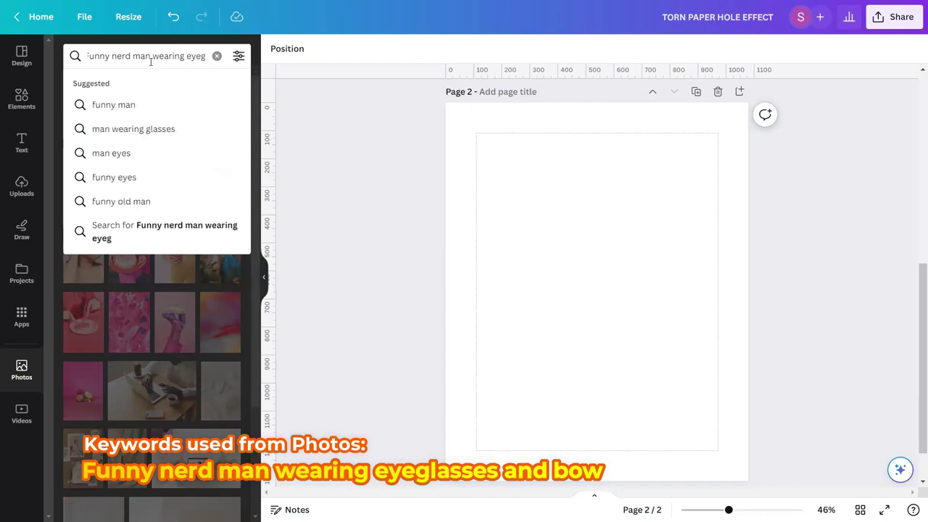
{"action": "type", "text": "lasses and bow"}
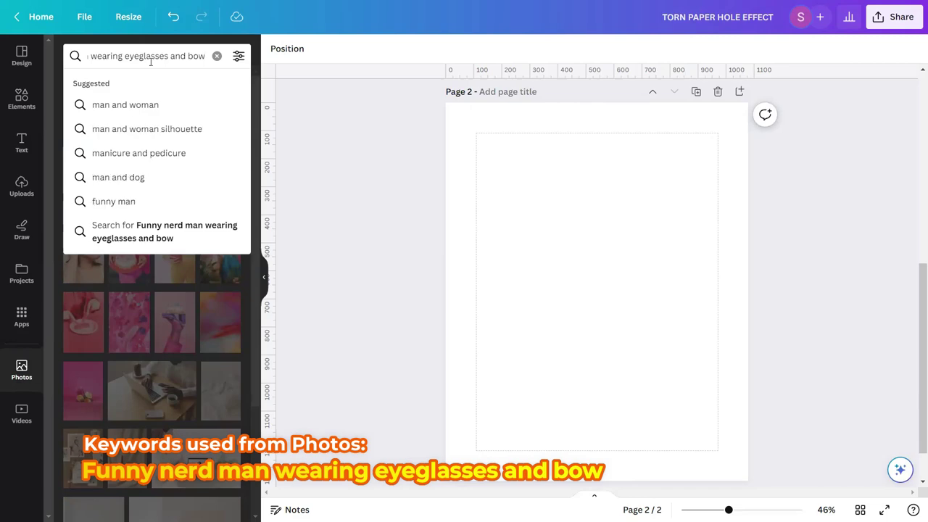
{"action": "key", "text": "Return"}
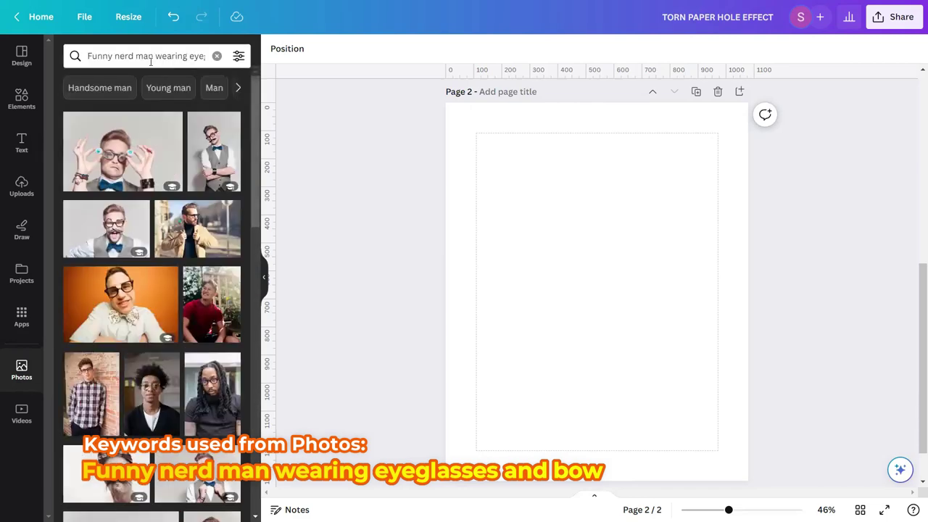
Step: Add the photo of the bow-tied man holding a folder to the page, then clear the search
{"action": "scroll", "coordinate": [141, 128], "scroll_direction": "down", "scroll_amount": 3}
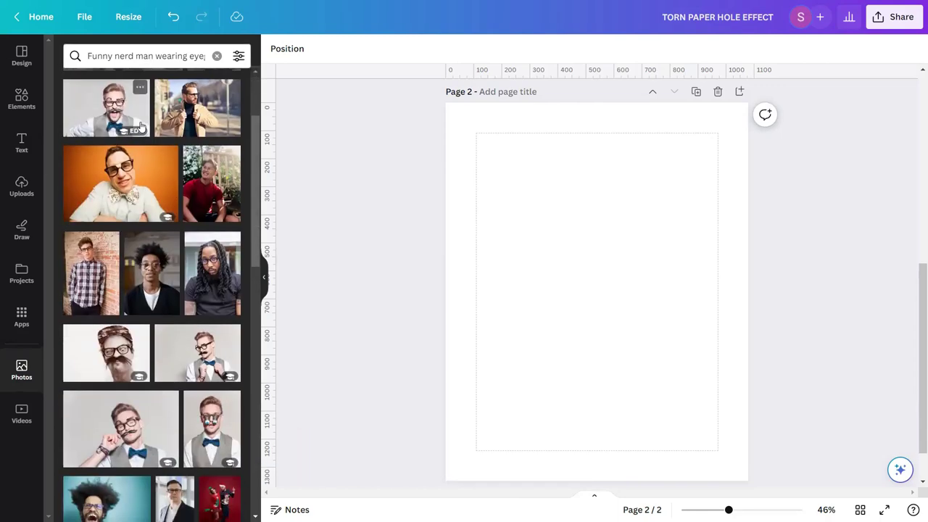
{"action": "scroll", "coordinate": [141, 128], "scroll_direction": "down", "scroll_amount": 3}
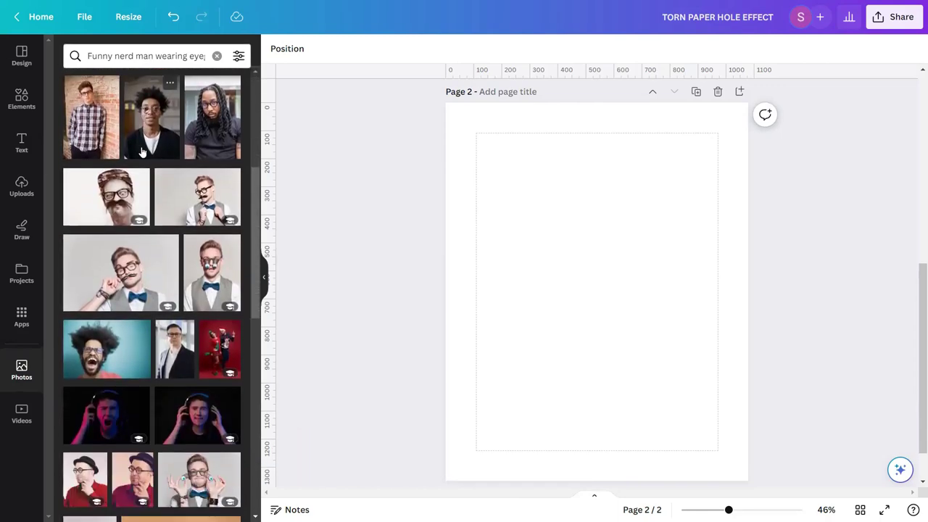
{"action": "scroll", "coordinate": [142, 152], "scroll_direction": "down", "scroll_amount": 6}
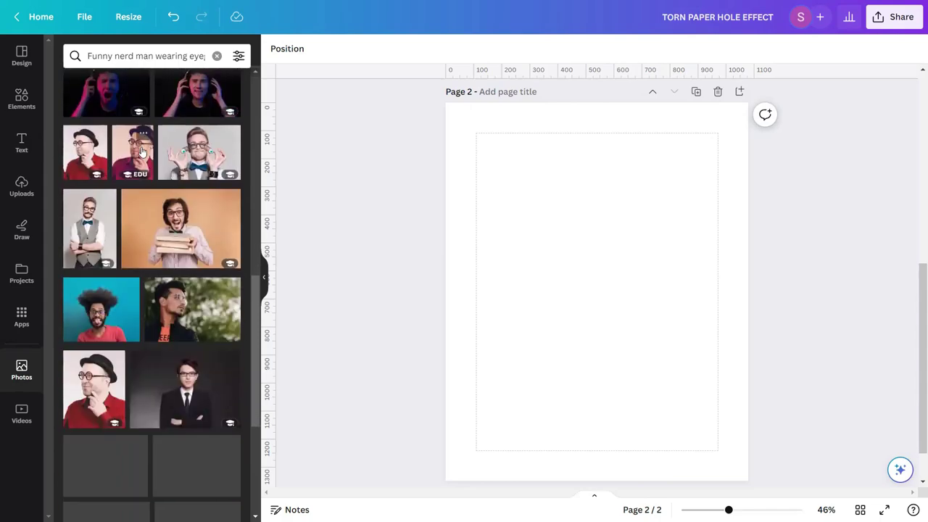
{"action": "scroll", "coordinate": [142, 152], "scroll_direction": "down", "scroll_amount": 5}
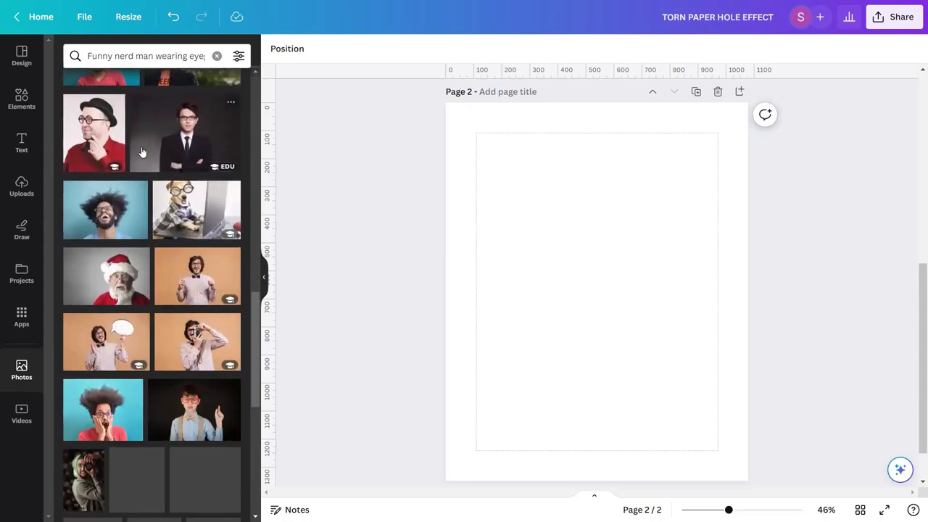
{"action": "scroll", "coordinate": [142, 151], "scroll_direction": "down", "scroll_amount": 9}
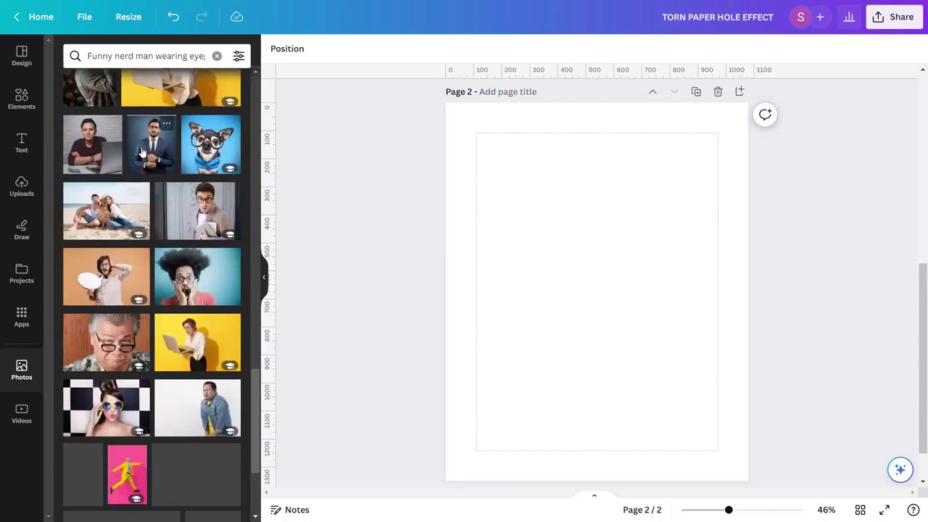
{"action": "scroll", "coordinate": [143, 152], "scroll_direction": "down", "scroll_amount": 4}
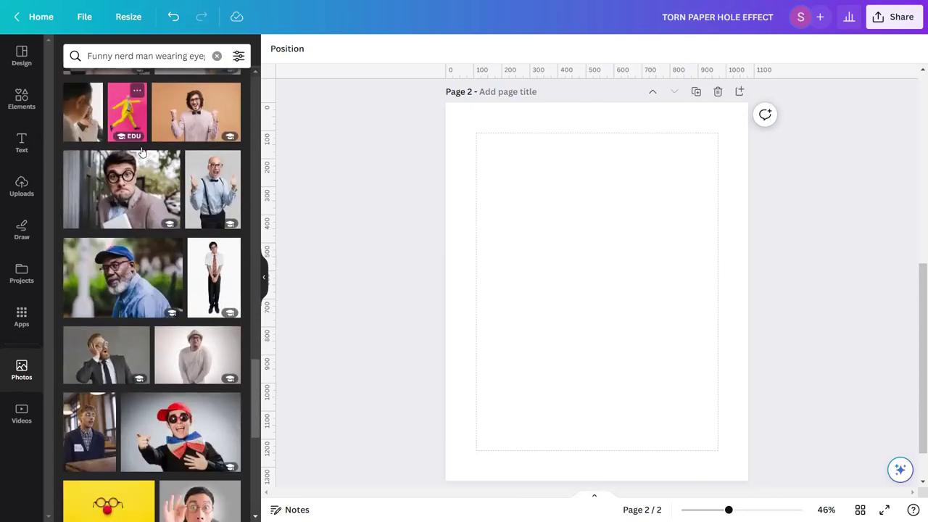
{"action": "scroll", "coordinate": [142, 151], "scroll_direction": "down", "scroll_amount": 4}
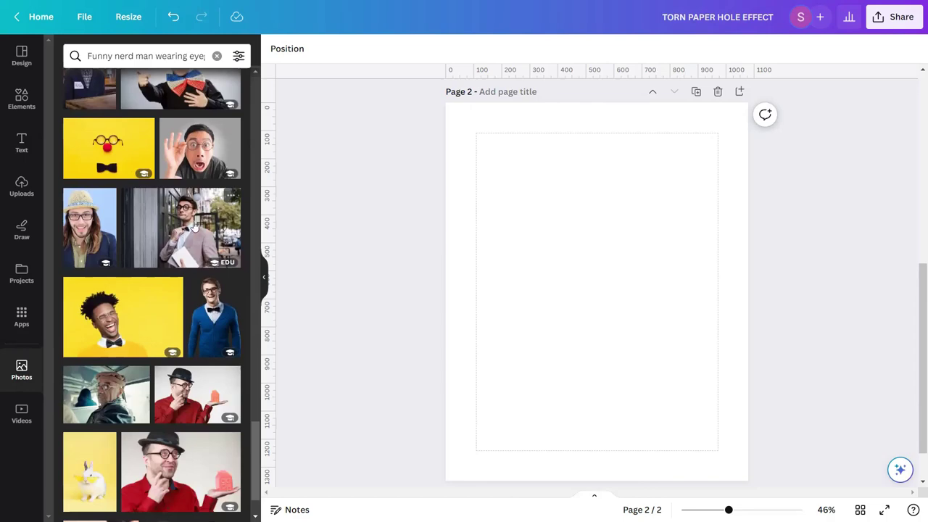
{"action": "left_click", "coordinate": [229, 198]}
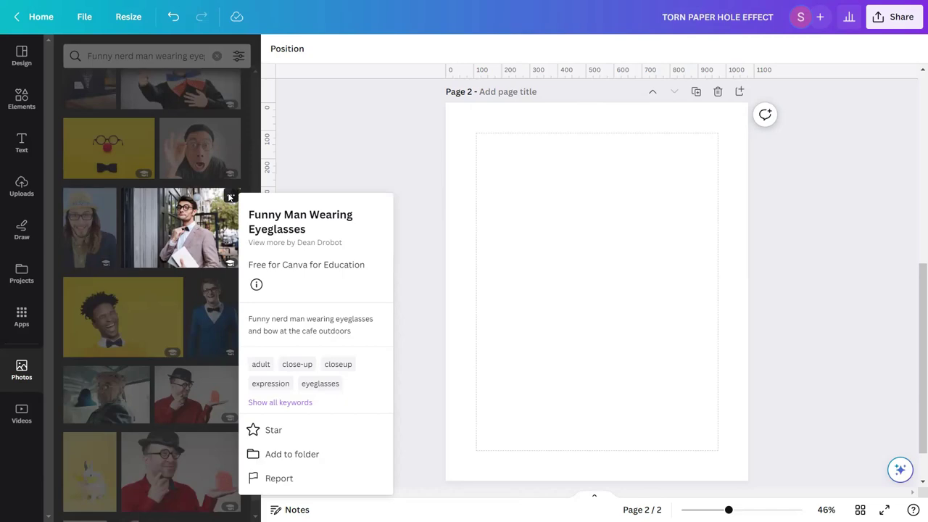
{"action": "left_click", "coordinate": [192, 237]}
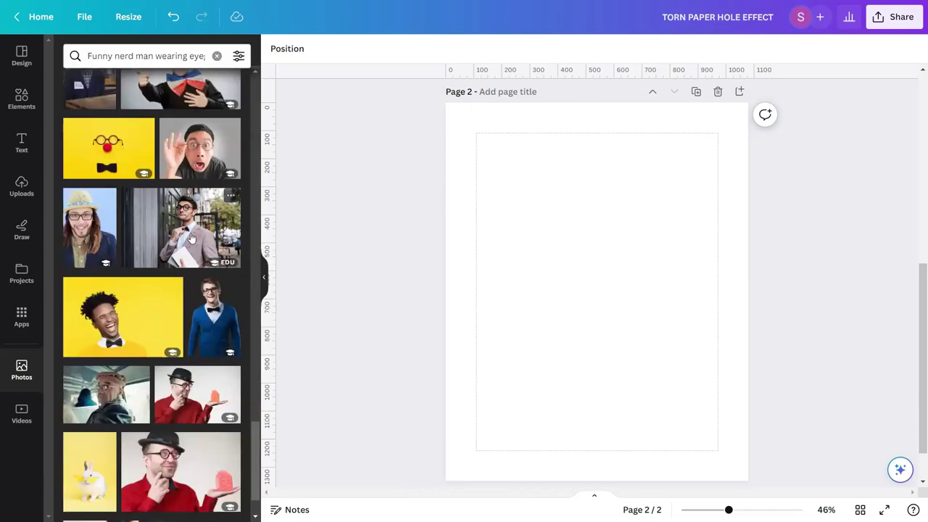
{"action": "left_click", "coordinate": [191, 237]}
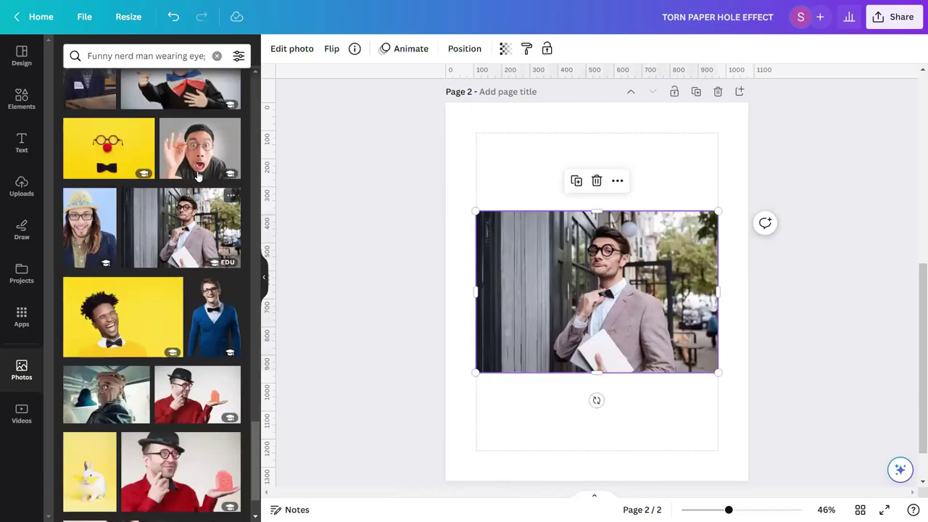
{"action": "left_click", "coordinate": [217, 56]}
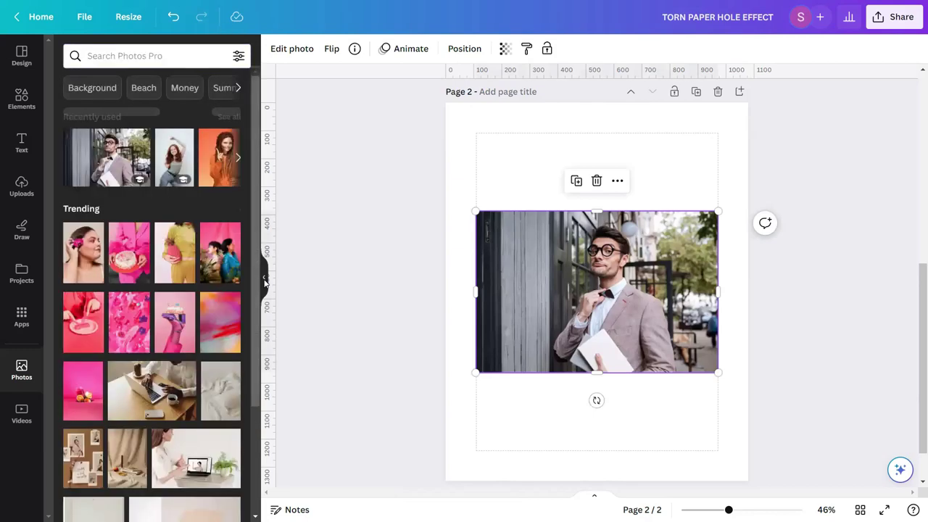
Step: Set the page background to the yellow palette colour #FAD02C
{"action": "left_click", "coordinate": [264, 279]}
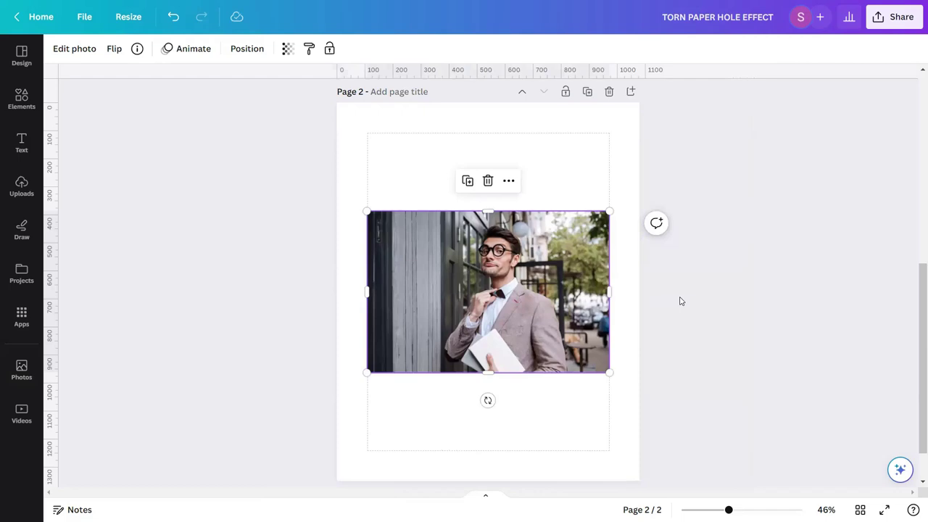
{"action": "left_click", "coordinate": [529, 172]}
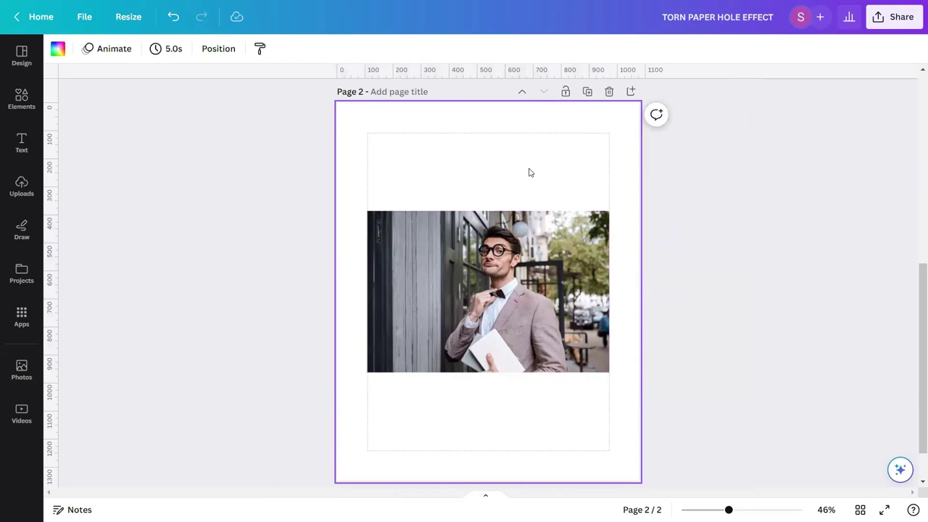
{"action": "left_click", "coordinate": [56, 49]}
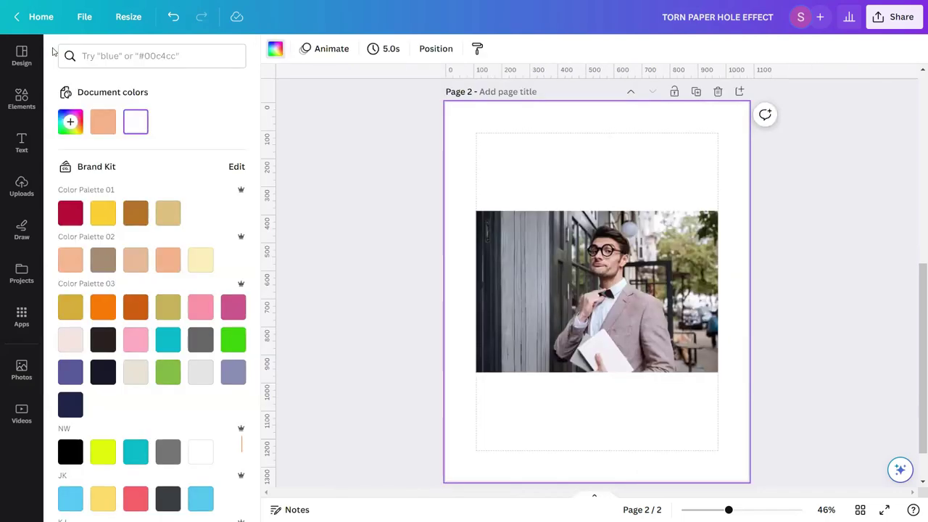
{"action": "left_click", "coordinate": [106, 216]}
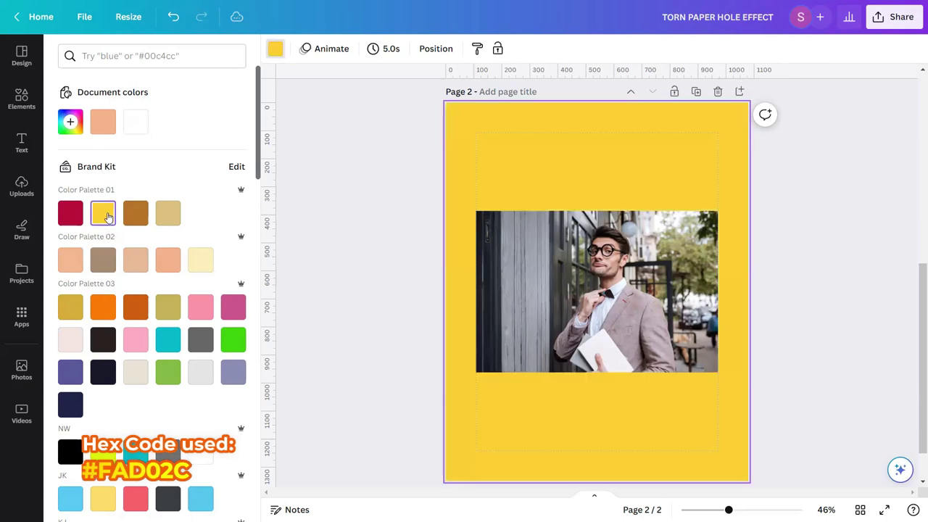
{"action": "left_click", "coordinate": [325, 211]}
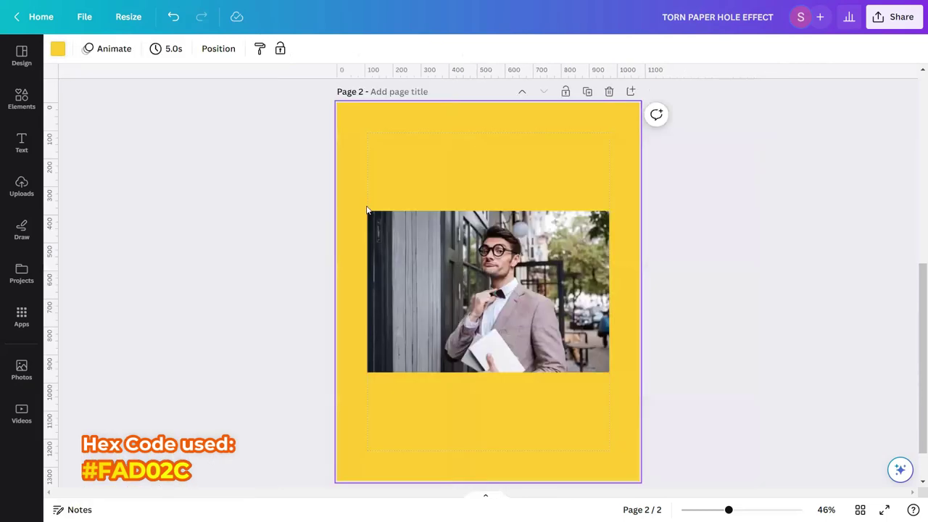
{"action": "left_click", "coordinate": [694, 211]}
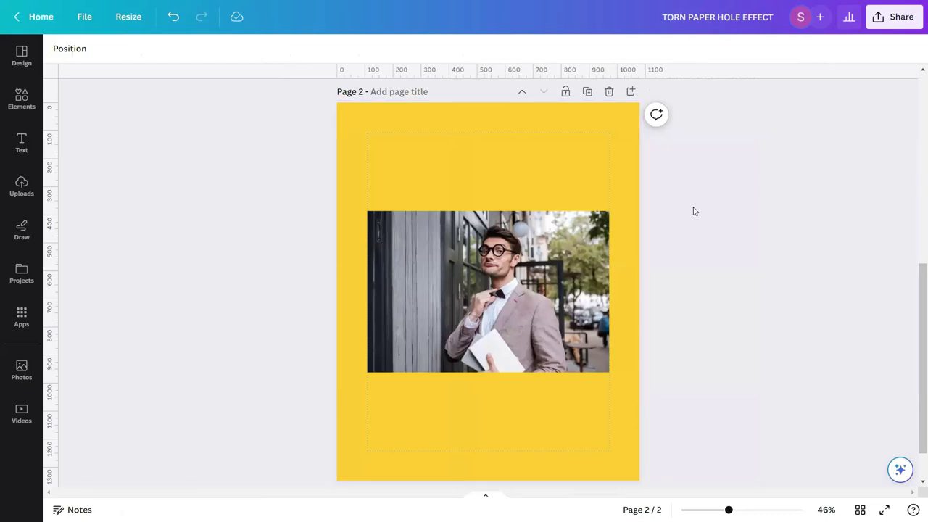
Step: Revert the man's photo from Edit photo back to the old image editor
{"action": "left_click", "coordinate": [555, 305]}
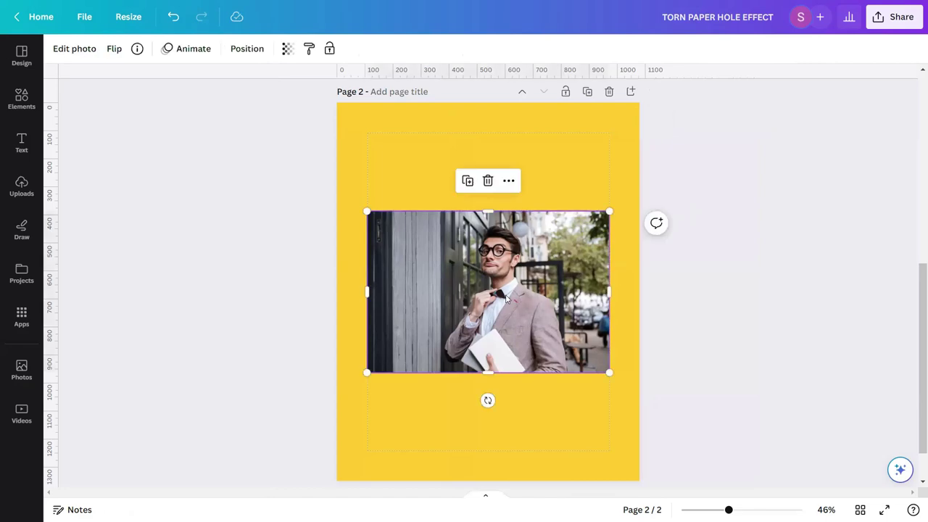
{"action": "left_click", "coordinate": [74, 48]}
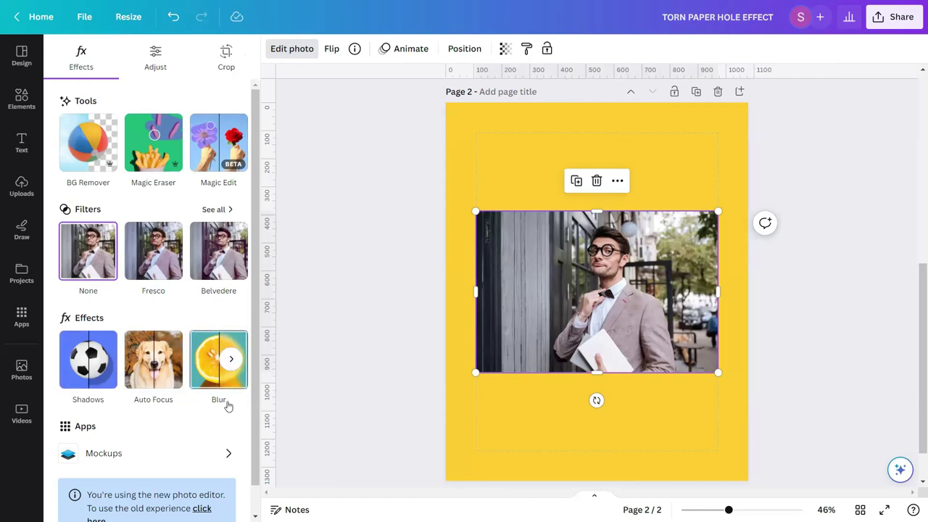
{"action": "scroll", "coordinate": [160, 434], "scroll_direction": "down", "scroll_amount": 2}
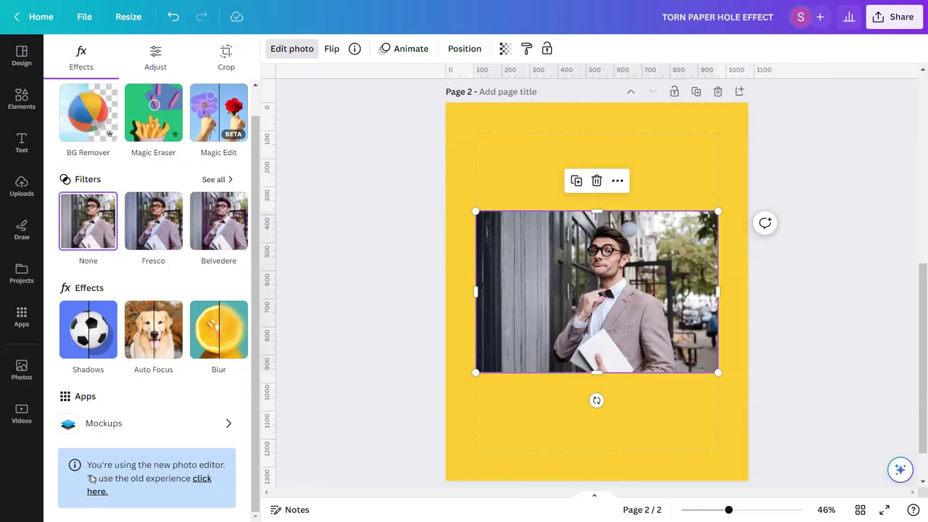
{"action": "left_click", "coordinate": [207, 480]}
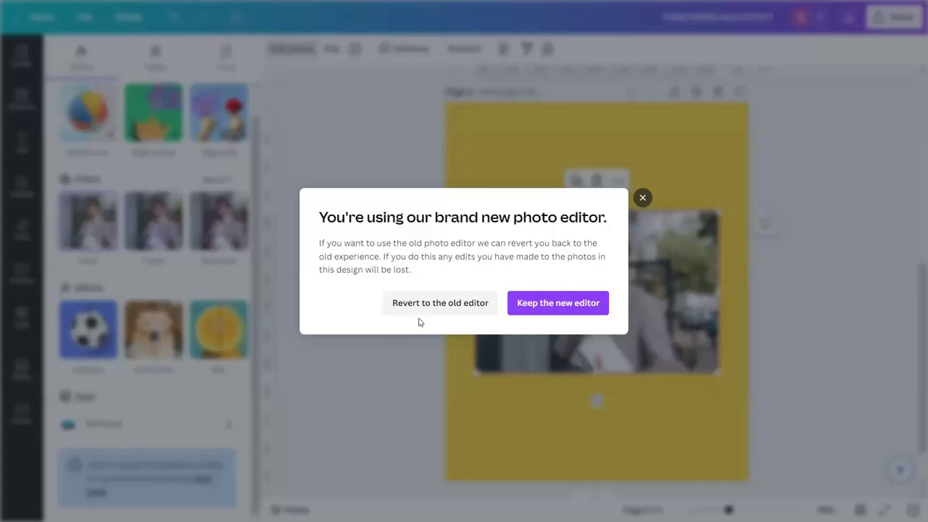
{"action": "left_click", "coordinate": [440, 300]}
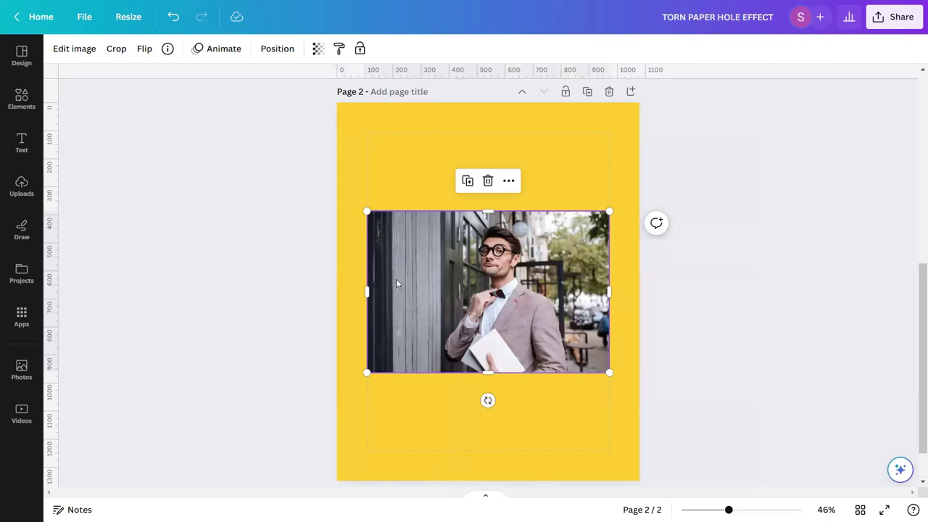
Step: Apply Background Remover to the man's photo, leaving only the cut-out man
{"action": "left_click", "coordinate": [75, 58]}
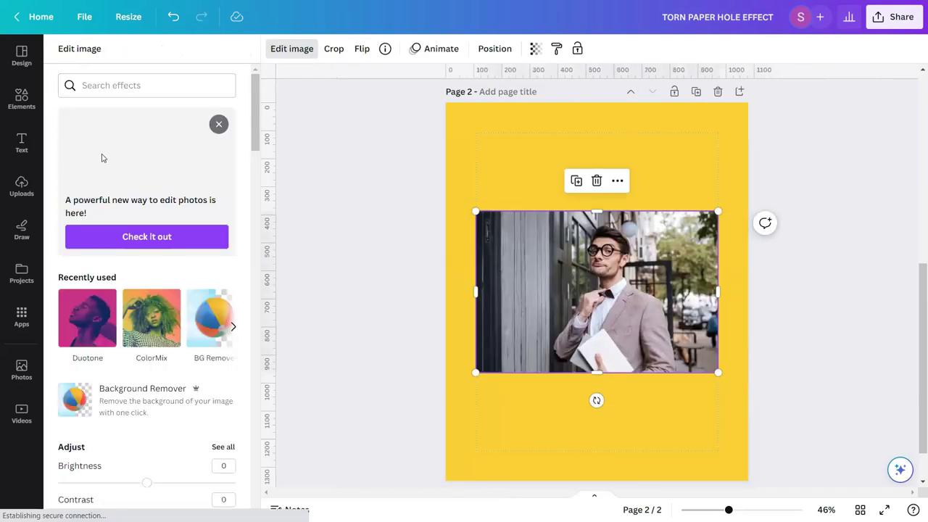
{"action": "scroll", "coordinate": [102, 158], "scroll_direction": "down", "scroll_amount": 1}
{"action": "scroll", "coordinate": [102, 157], "scroll_direction": "down", "scroll_amount": 3}
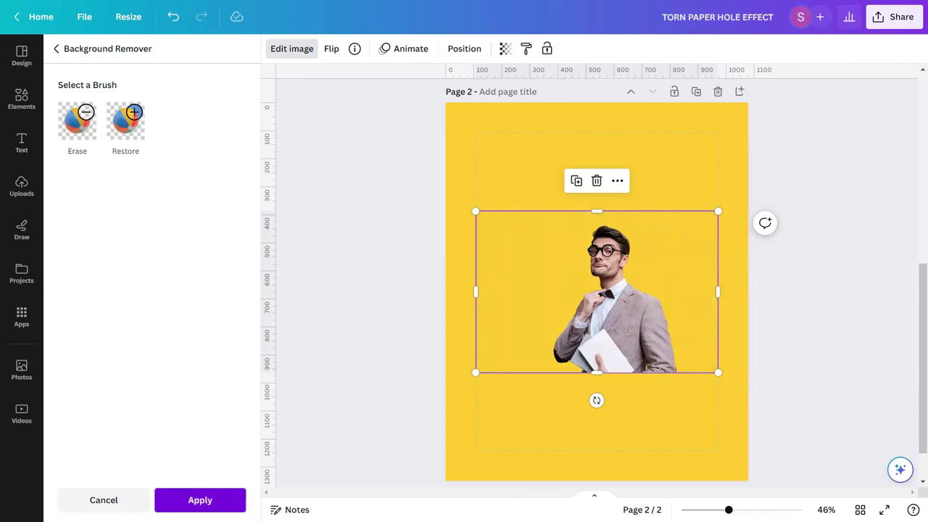
{"action": "left_click", "coordinate": [195, 496]}
{"action": "key", "text": "Escape"}
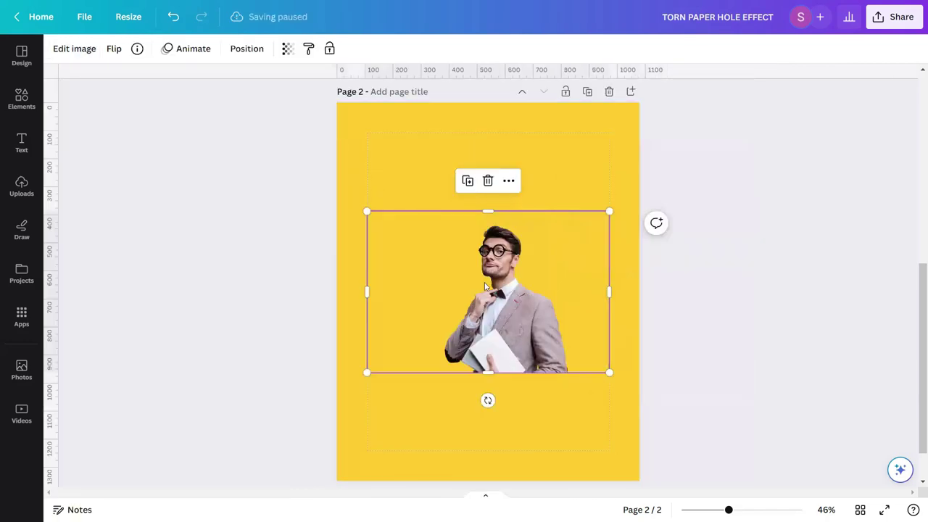
{"action": "key", "text": "Escape"}
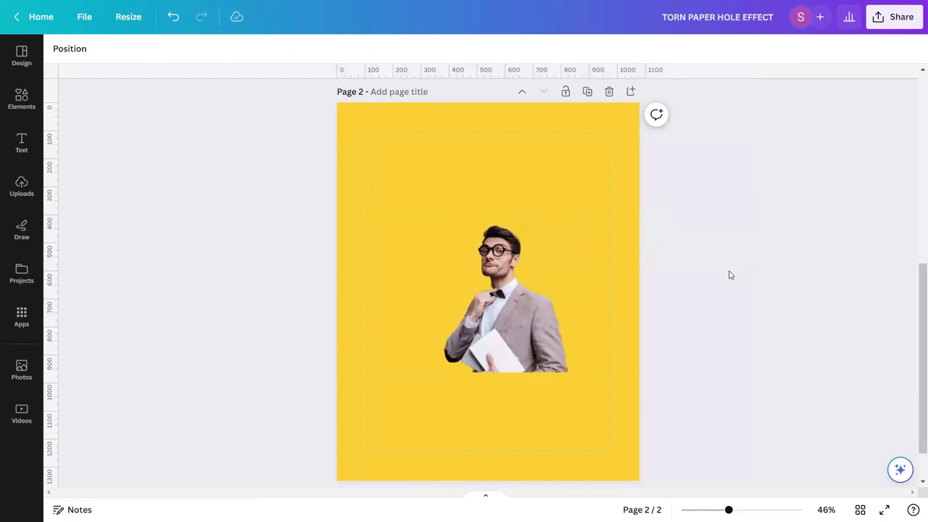
{"action": "left_click", "coordinate": [530, 289]}
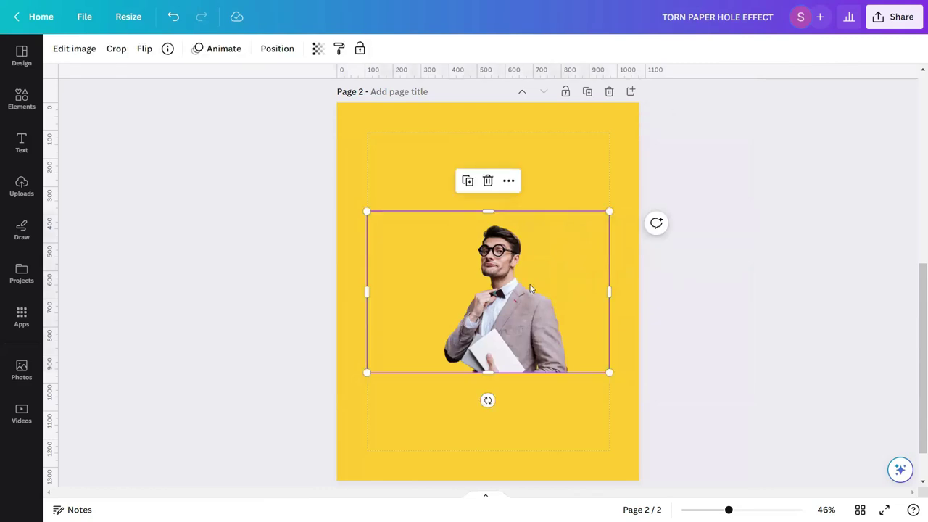
Step: Duplicate the cut-out man and align both copies middle and center on each other
{"action": "left_click", "coordinate": [467, 180]}
{"action": "left_click_drag", "start_coordinate": [754, 208], "coordinate": [395, 352]}
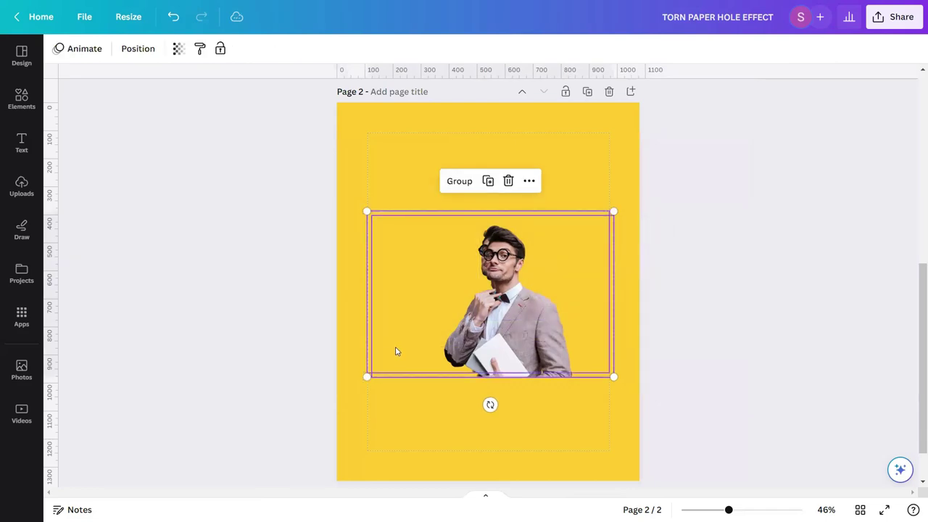
{"action": "left_click", "coordinate": [138, 49]}
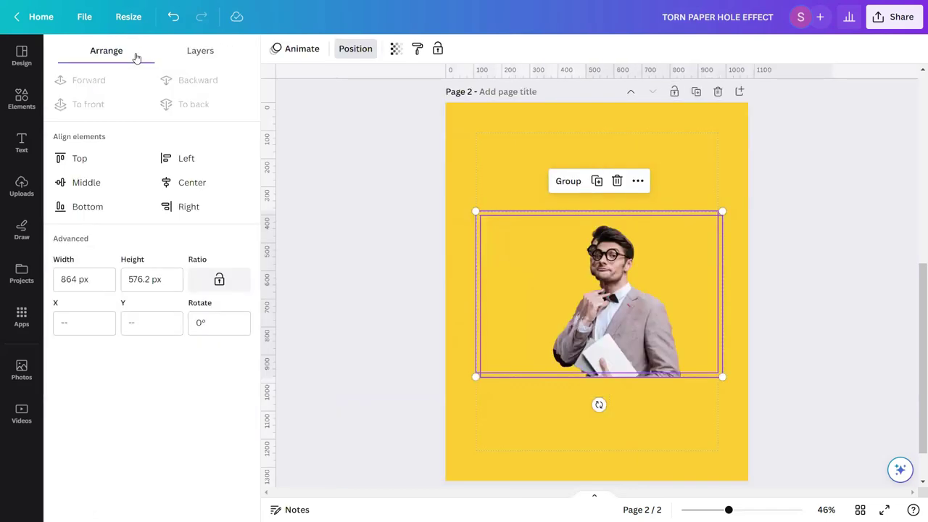
{"action": "left_click", "coordinate": [89, 182]}
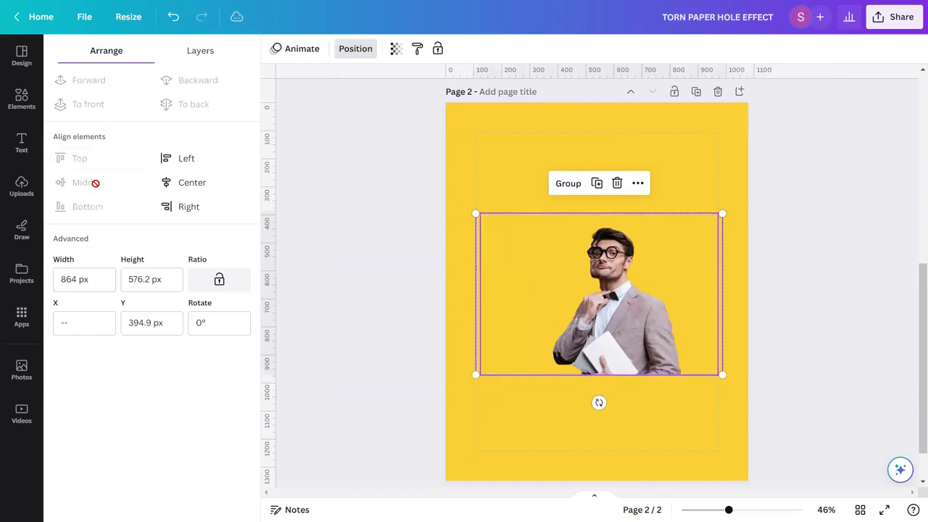
{"action": "left_click", "coordinate": [205, 182]}
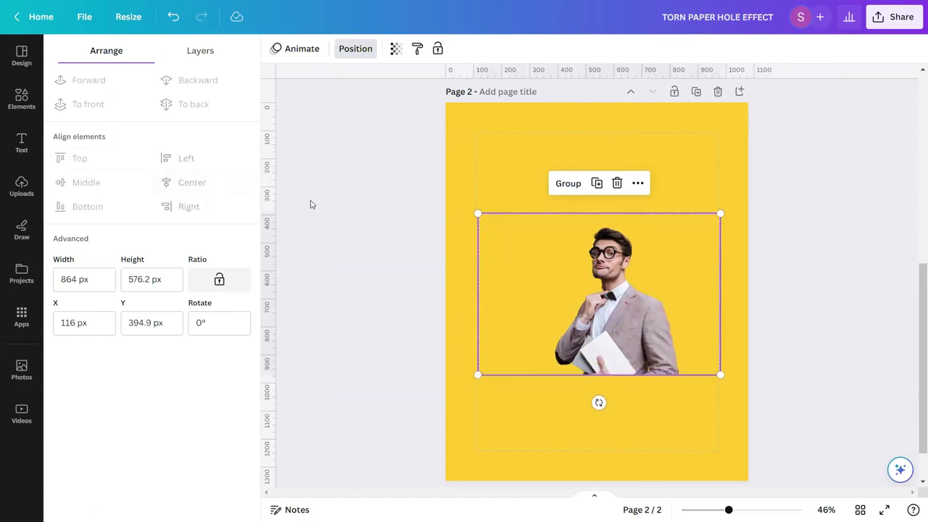
{"action": "mouse_move", "coordinate": [636, 290]}
{"action": "left_mouse_down"}
{"action": "mouse_move", "coordinate": [627, 280]}
{"action": "mouse_move", "coordinate": [633, 288]}
{"action": "left_mouse_up"}
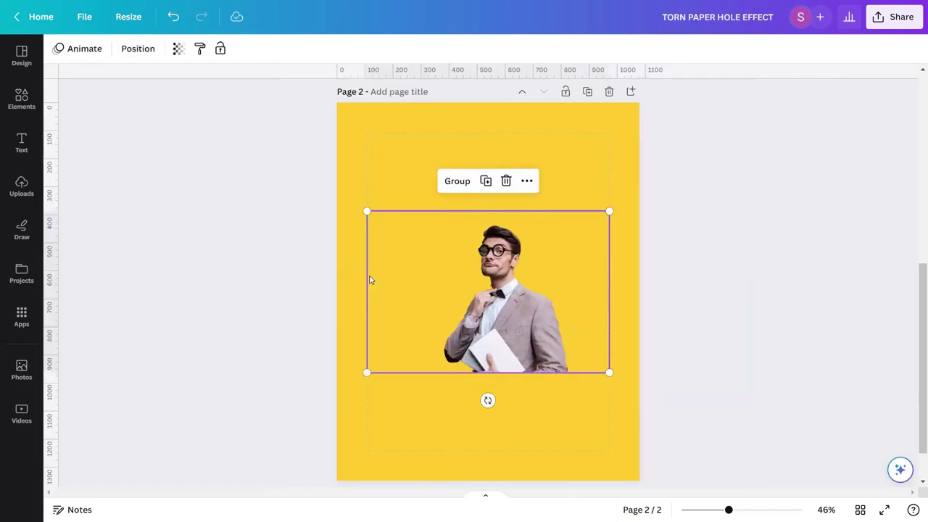
{"action": "left_click", "coordinate": [790, 282]}
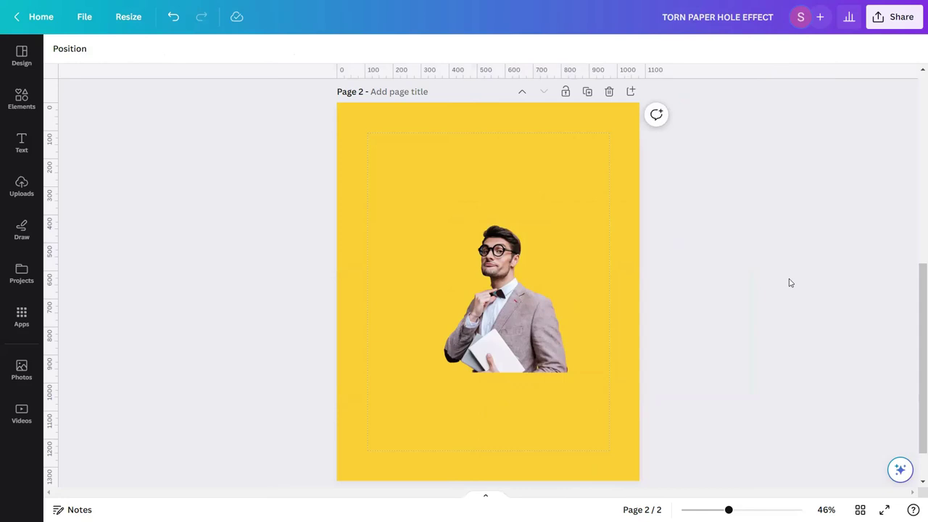
{"action": "left_click", "coordinate": [526, 297]}
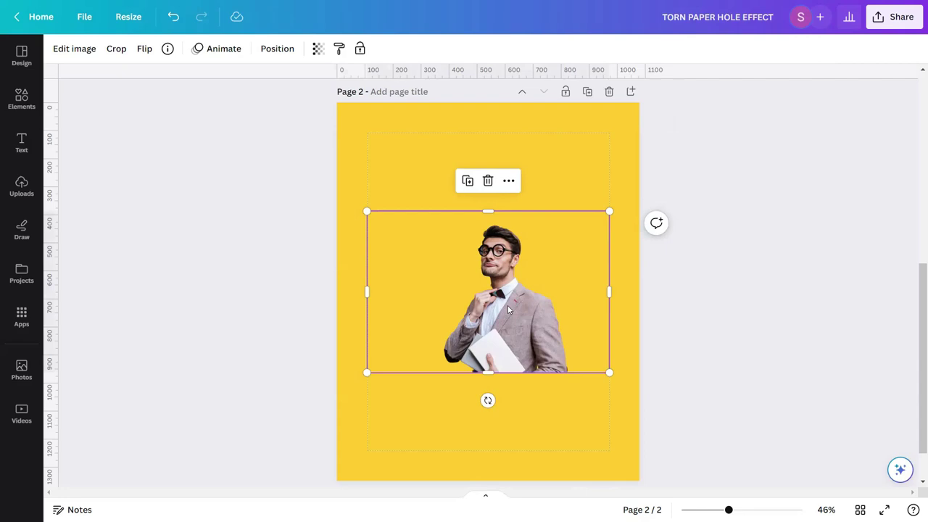
Step: Give the top copy of the man a Drop shadow effect
{"action": "left_click", "coordinate": [95, 55]}
{"action": "scroll", "coordinate": [179, 188], "scroll_direction": "down", "scroll_amount": 2}
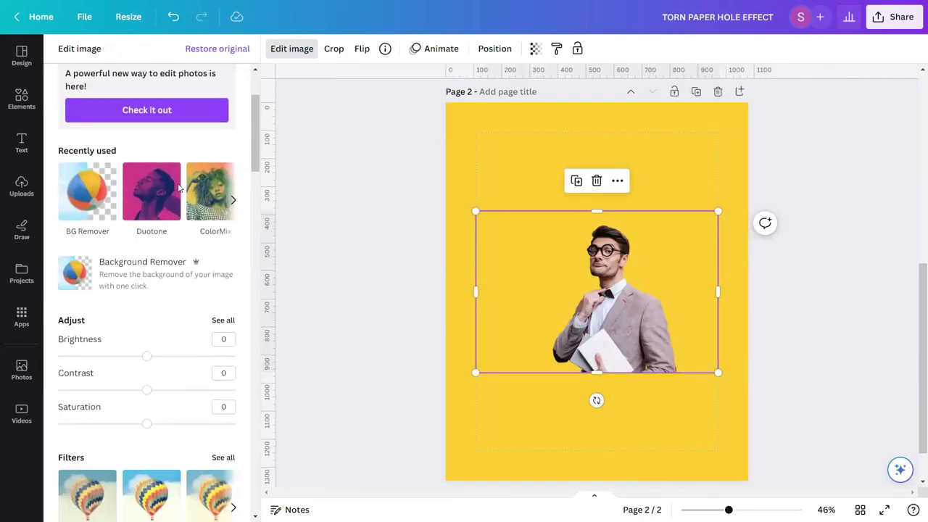
{"action": "scroll", "coordinate": [179, 188], "scroll_direction": "down", "scroll_amount": 9}
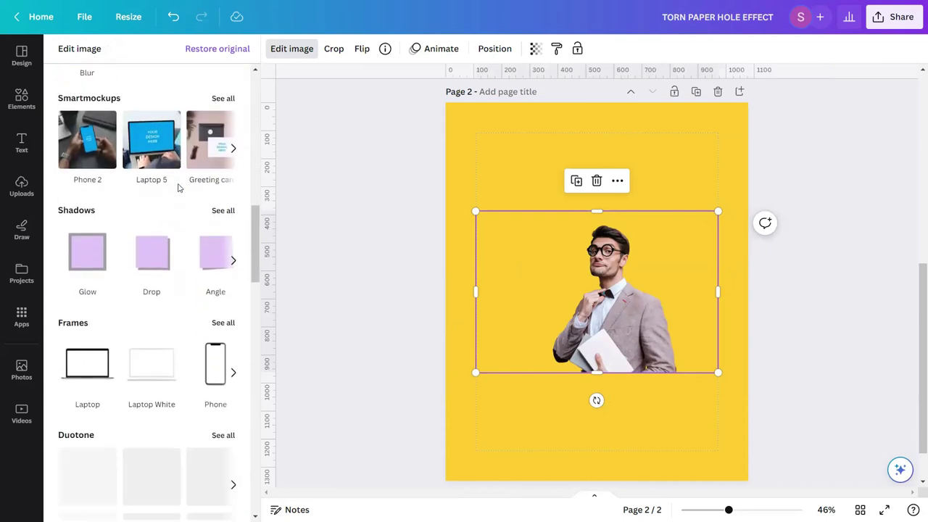
{"action": "left_click", "coordinate": [230, 214]}
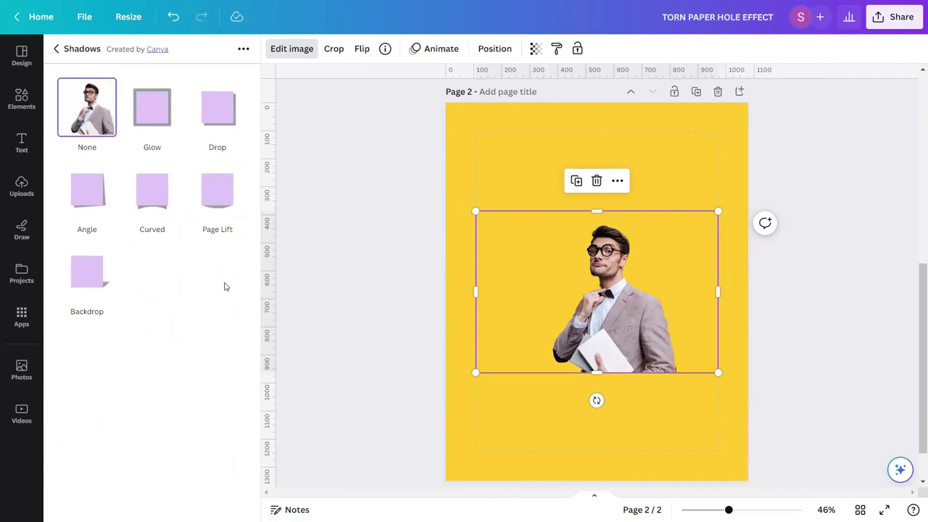
{"action": "left_click", "coordinate": [218, 118]}
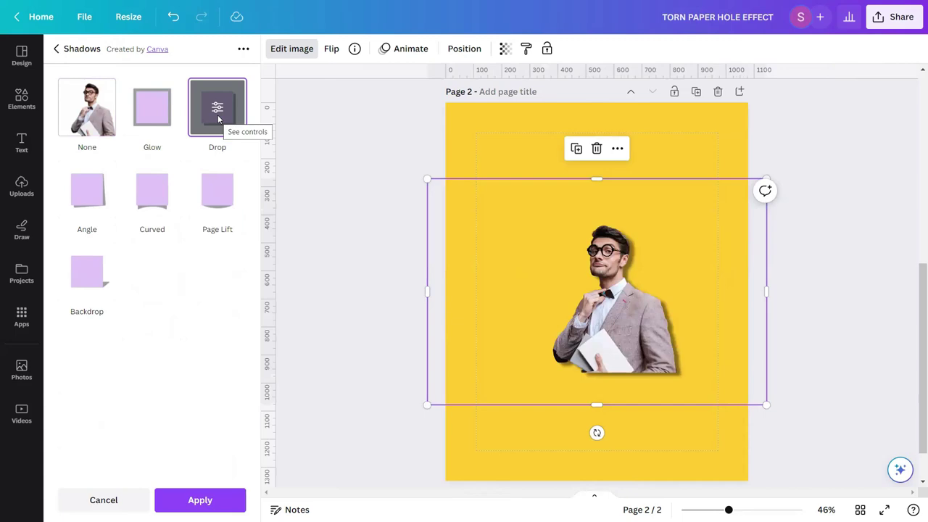
{"action": "left_click", "coordinate": [216, 110]}
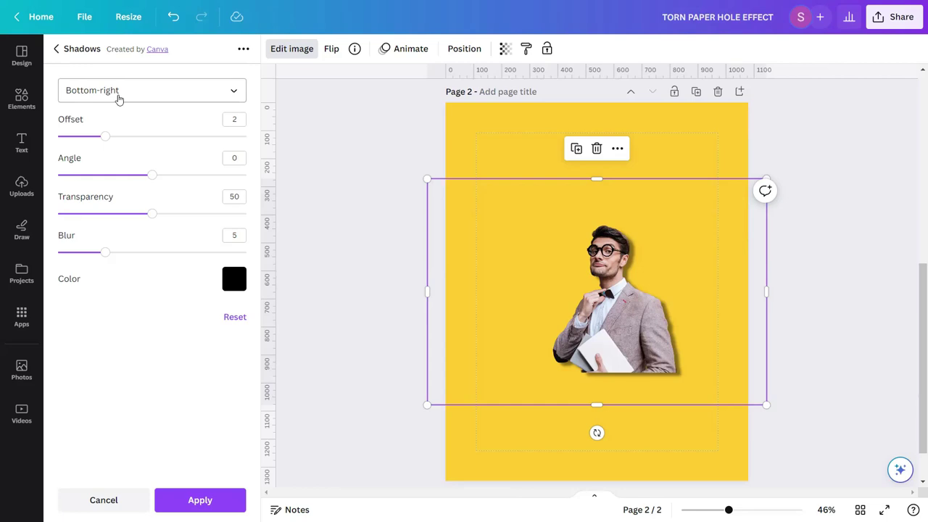
Step: Set the drop shadow to offset 5, transparency 25 and blur 19, and apply it
{"action": "left_click", "coordinate": [235, 119]}
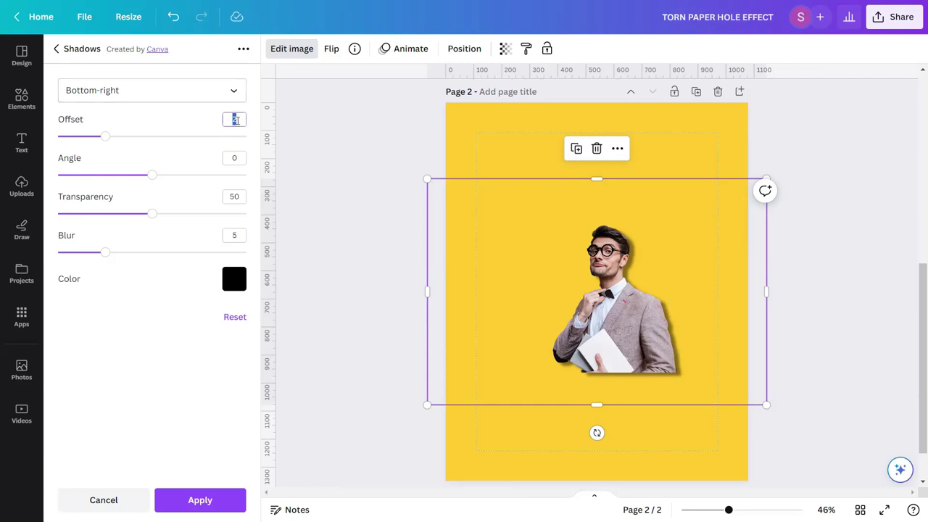
{"action": "type", "text": "5"}
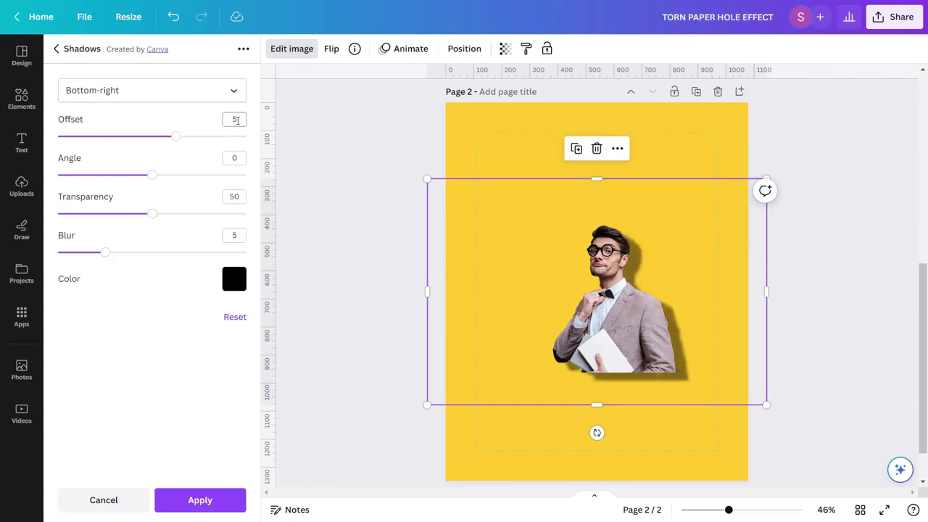
{"action": "left_click", "coordinate": [236, 159]}
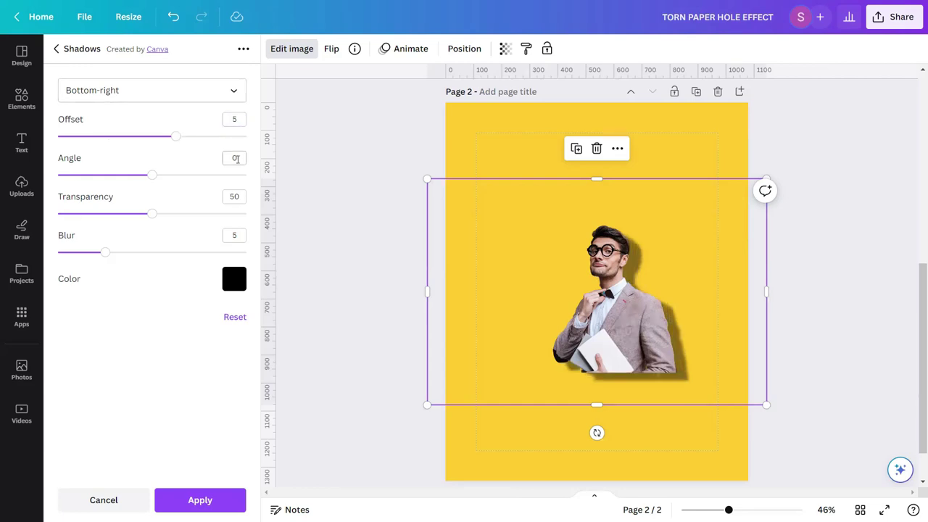
{"action": "left_click", "coordinate": [235, 197]}
{"action": "type", "text": "25"}
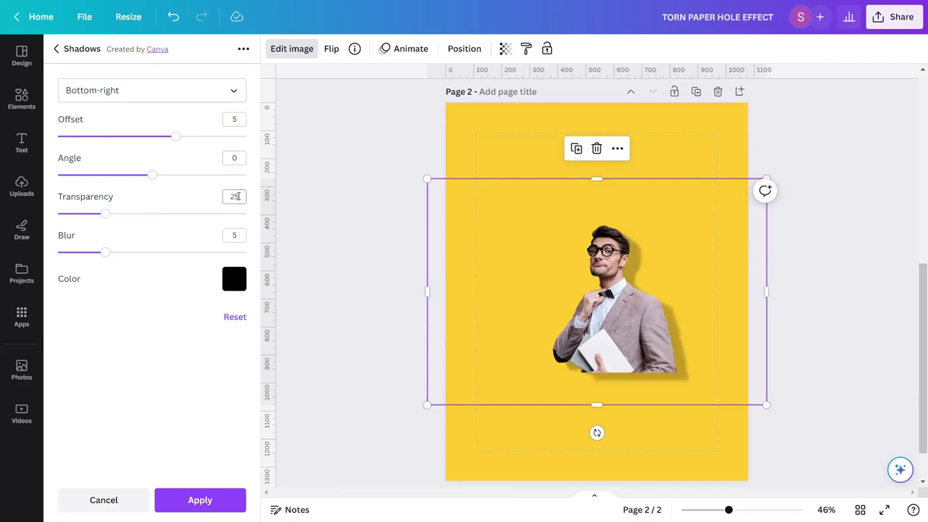
{"action": "left_click", "coordinate": [236, 234]}
{"action": "type", "text": "19"}
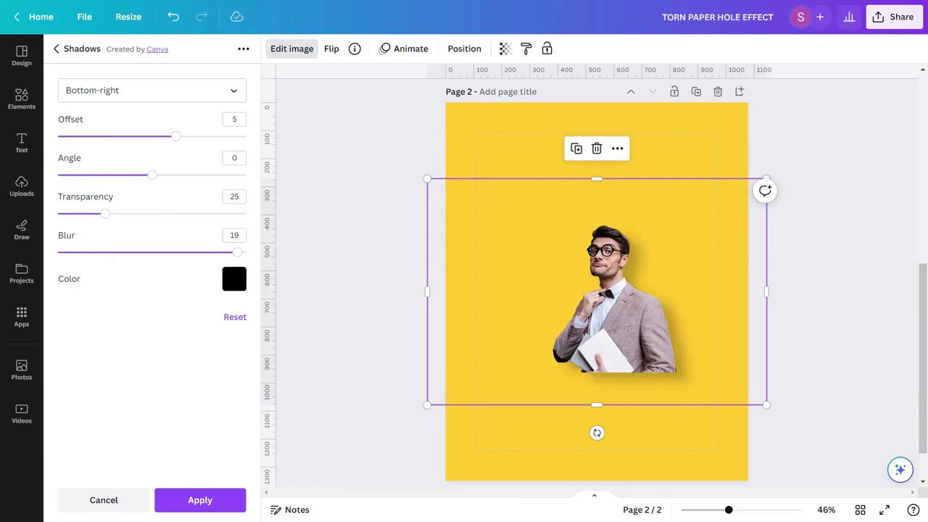
{"action": "left_click", "coordinate": [200, 500]}
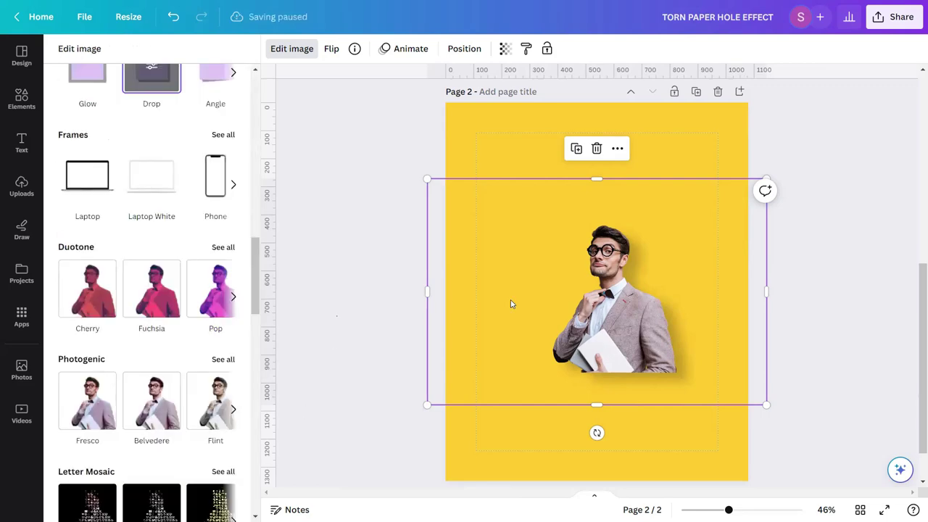
{"action": "key", "text": "Escape"}
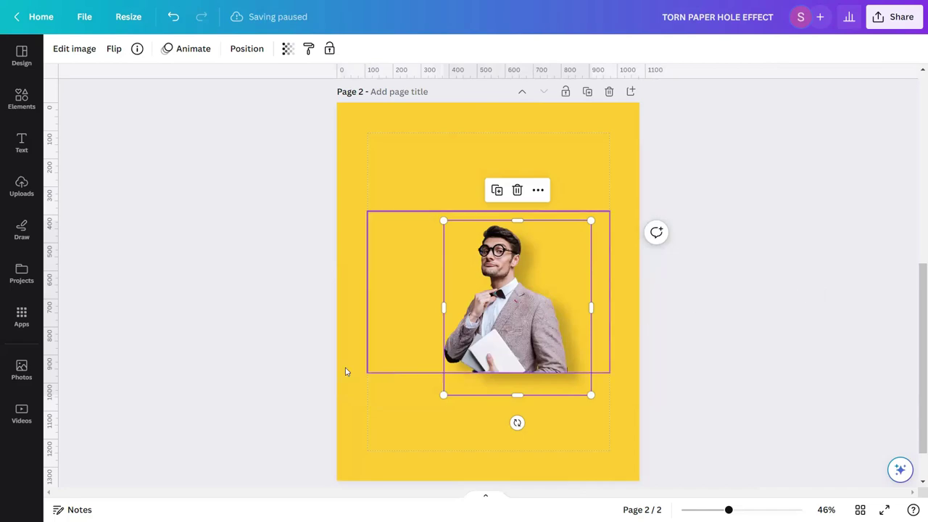
Step: Search the stock photos for 'TORN PAPER HOLE'
{"action": "left_click", "coordinate": [22, 371]}
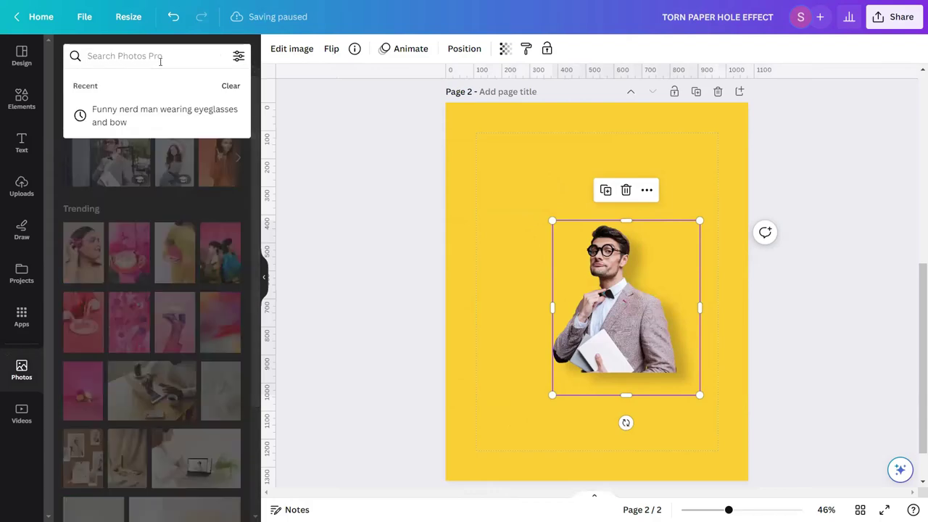
{"action": "type", "text": "TORN"}
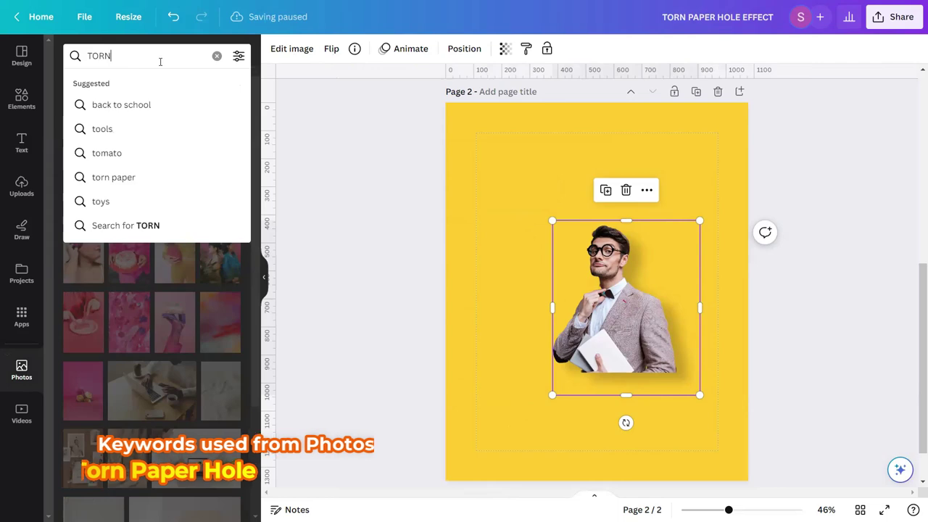
{"action": "type", "text": " PAPER HOLE"}
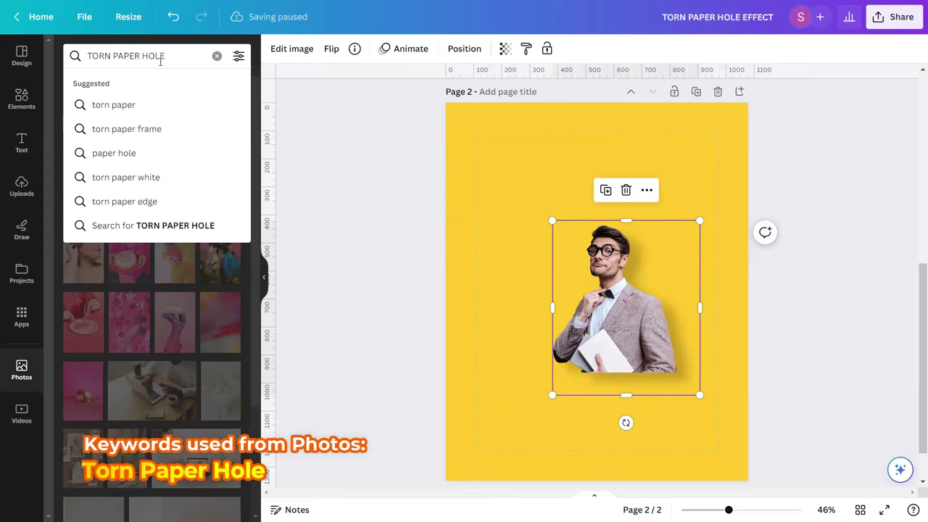
{"action": "key", "text": "Return"}
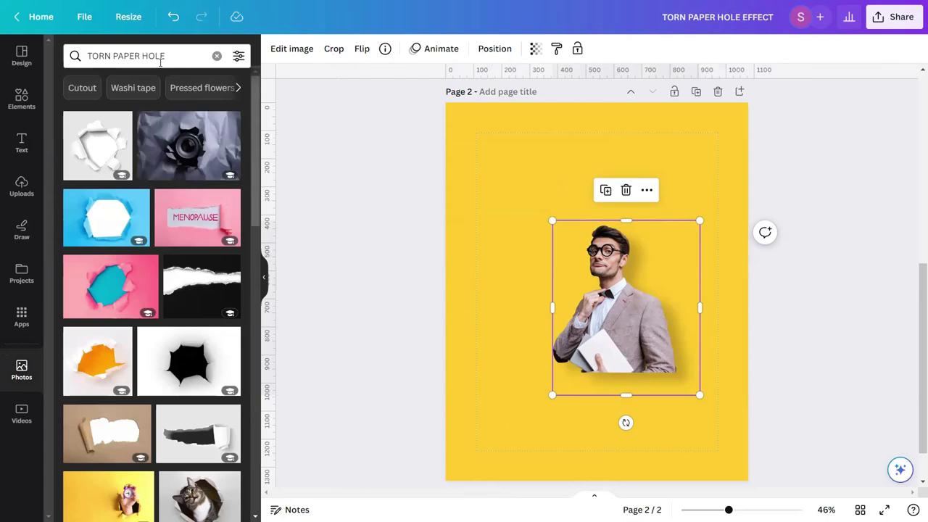
Step: Add the grey torn-paper hole photo to the page, then clear the search
{"action": "scroll", "coordinate": [172, 140], "scroll_direction": "down", "scroll_amount": 5}
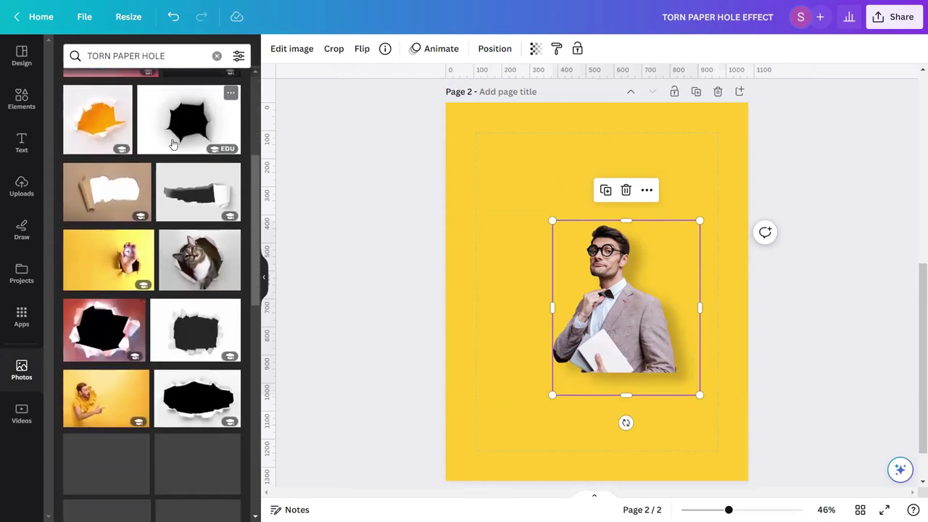
{"action": "scroll", "coordinate": [171, 142], "scroll_direction": "down", "scroll_amount": 3}
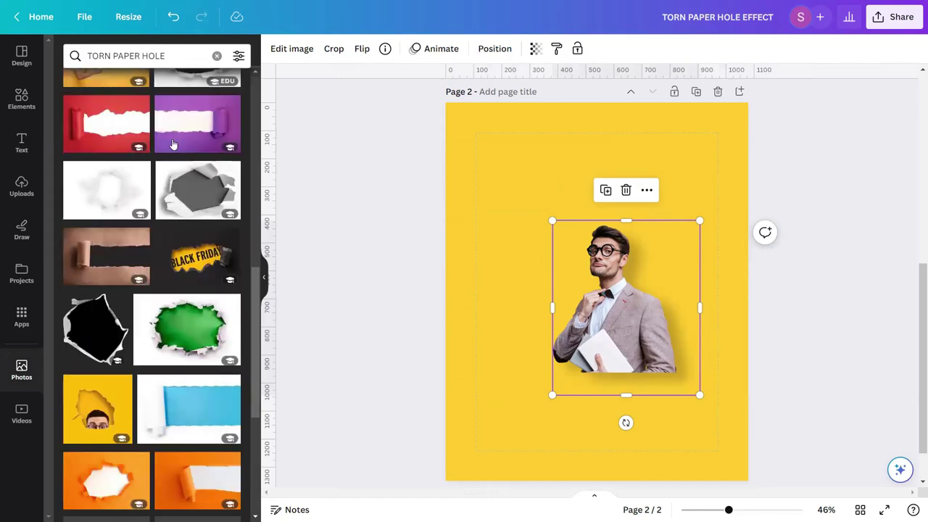
{"action": "scroll", "coordinate": [174, 145], "scroll_direction": "down", "scroll_amount": 3}
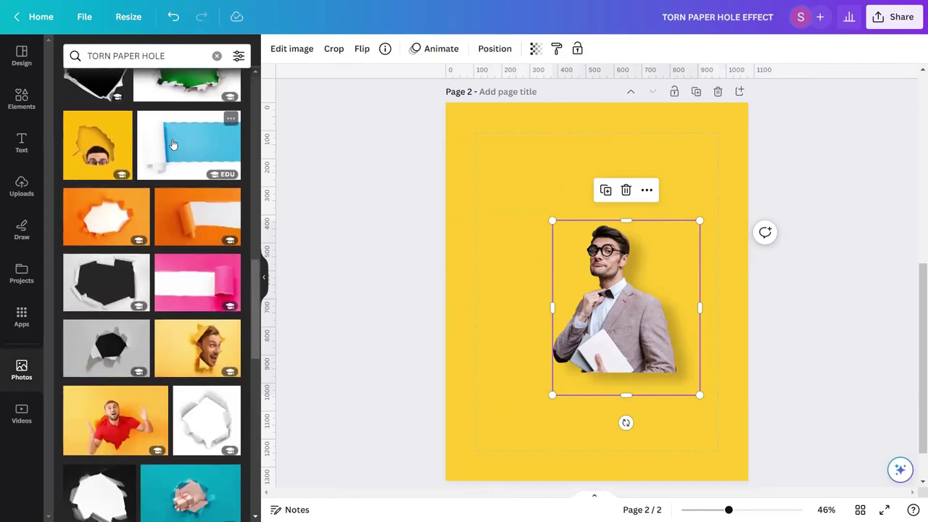
{"action": "scroll", "coordinate": [173, 145], "scroll_direction": "down", "scroll_amount": 3}
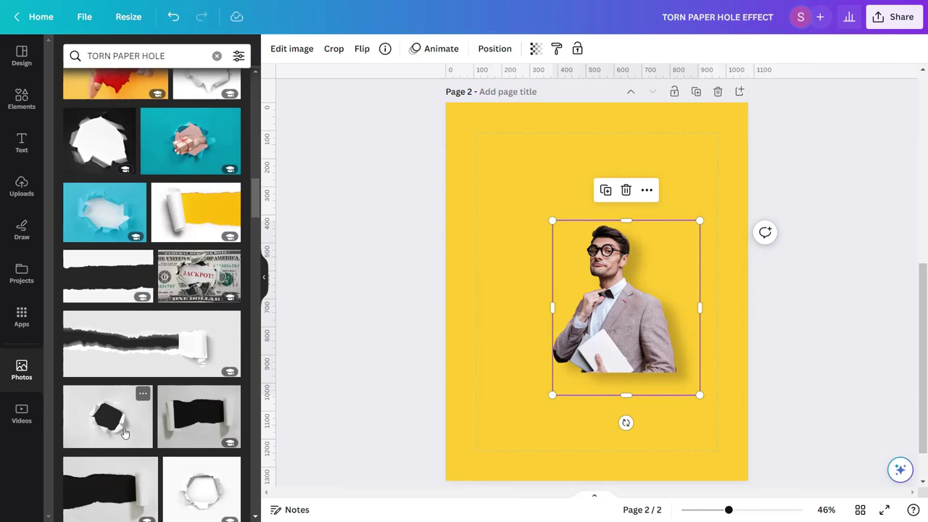
{"action": "left_click", "coordinate": [143, 394]}
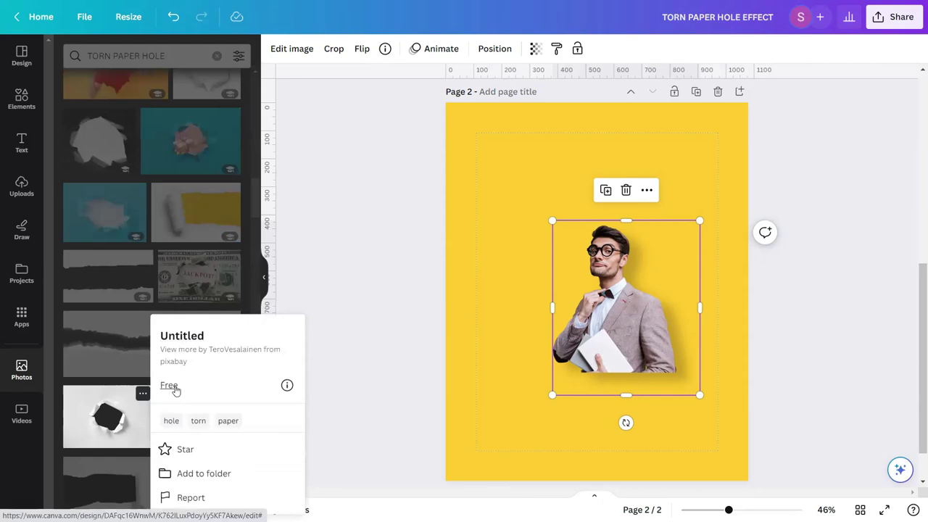
{"action": "left_click", "coordinate": [126, 424]}
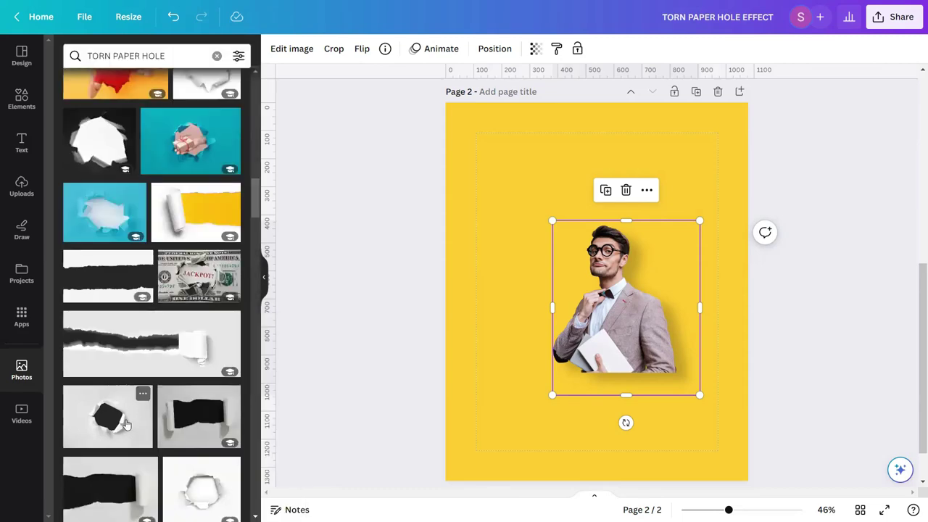
{"action": "left_click", "coordinate": [125, 424]}
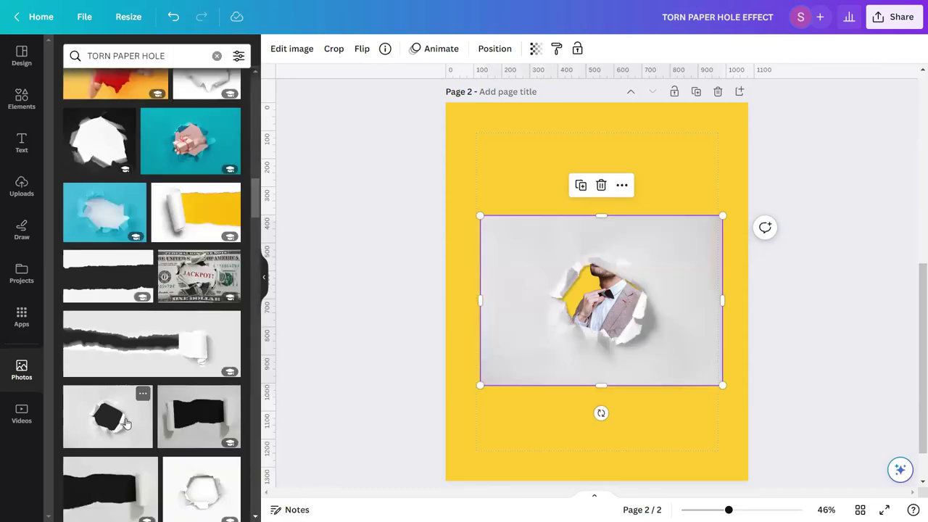
{"action": "left_click", "coordinate": [216, 56]}
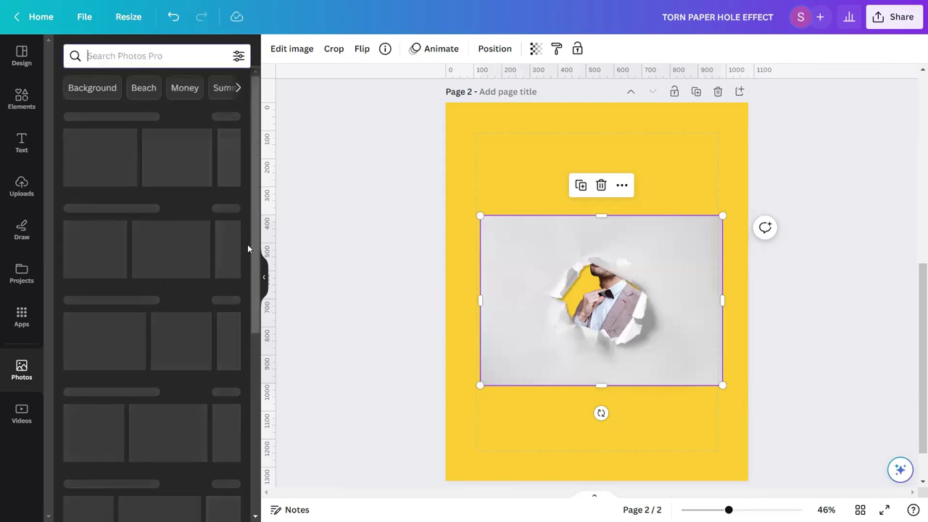
Step: Collapse the Photos side panel to show the full page
{"action": "left_click", "coordinate": [264, 279]}
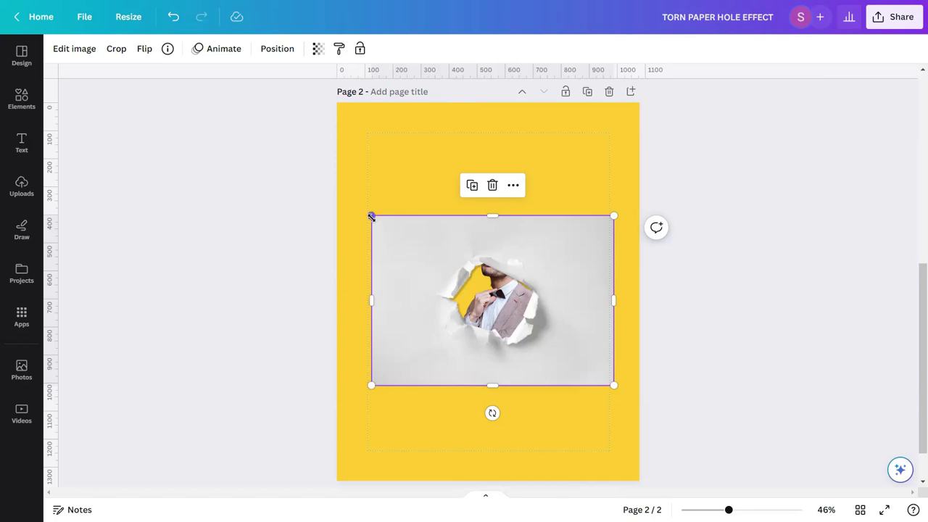
Step: Scale the torn-paper photo to about 1924 × 1350 px, matching the page height
{"action": "left_click_drag", "start_coordinate": [371, 216], "coordinate": [214, 103]}
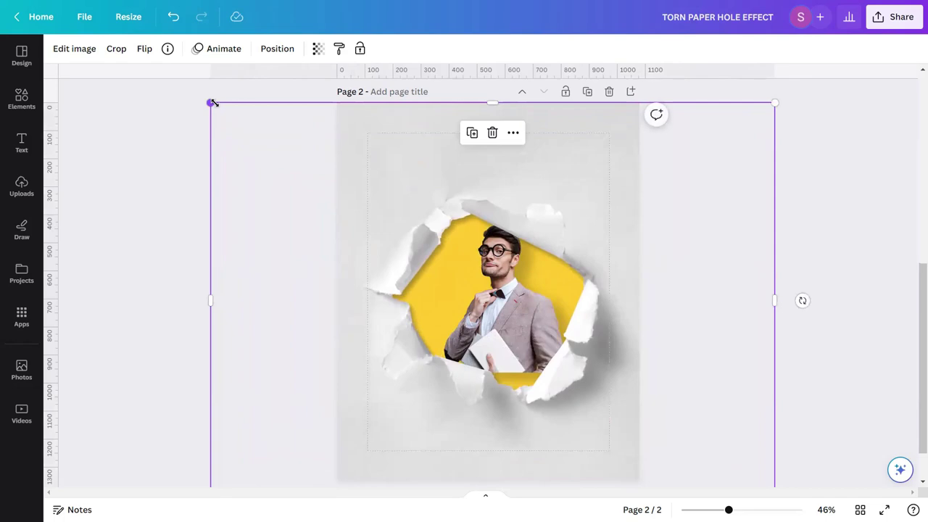
{"action": "left_click", "coordinate": [271, 55]}
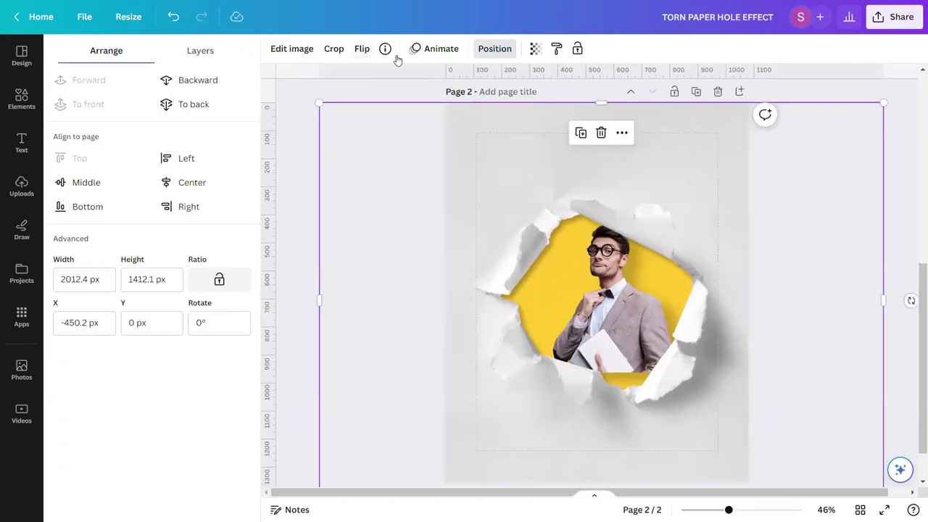
{"action": "left_click", "coordinate": [492, 53]}
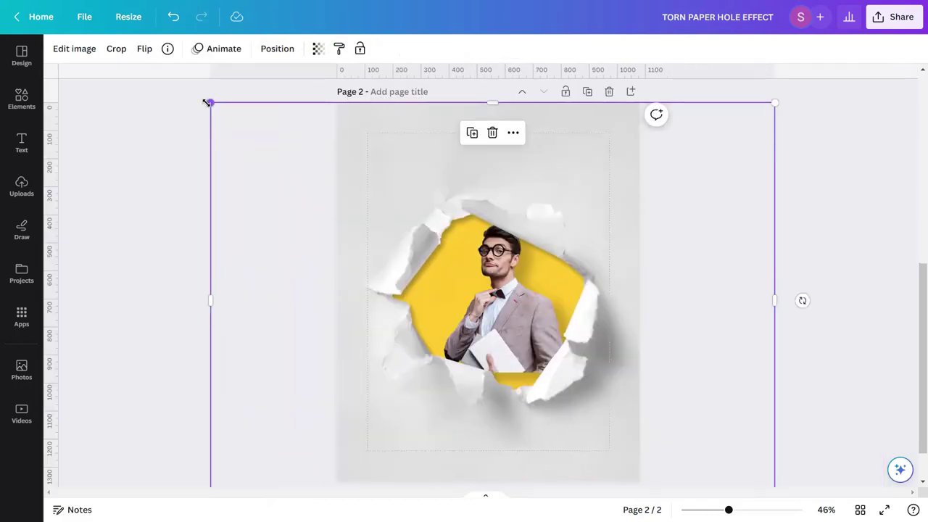
{"action": "left_click_drag", "start_coordinate": [208, 101], "coordinate": [201, 106]}
{"action": "scroll", "coordinate": [802, 300], "scroll_direction": "down", "scroll_amount": 1}
{"action": "left_click_drag", "start_coordinate": [772, 446], "coordinate": [740, 437]}
{"action": "scroll", "coordinate": [385, 216], "scroll_direction": "up", "scroll_amount": 1}
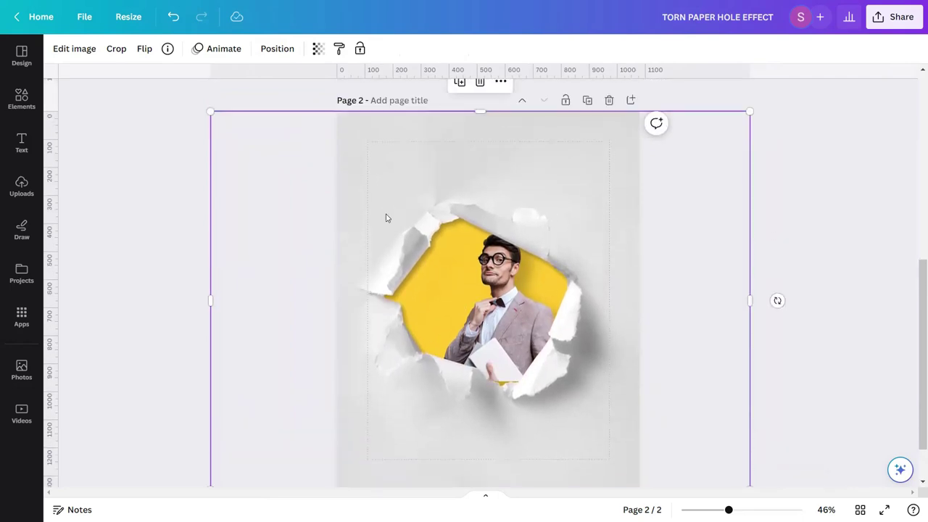
{"action": "left_click", "coordinate": [283, 58]}
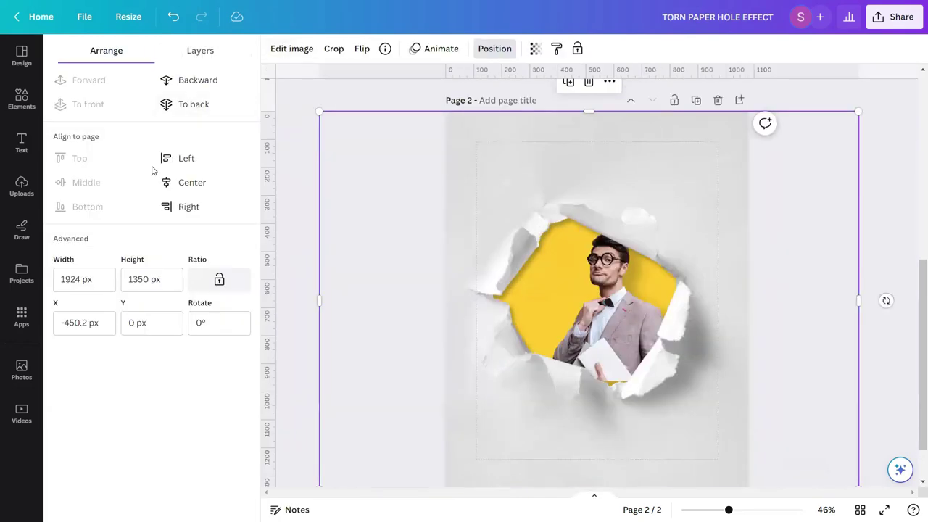
Step: Center the torn-paper photo horizontally, lock it, and marquee-select both man images
{"action": "left_click", "coordinate": [187, 184]}
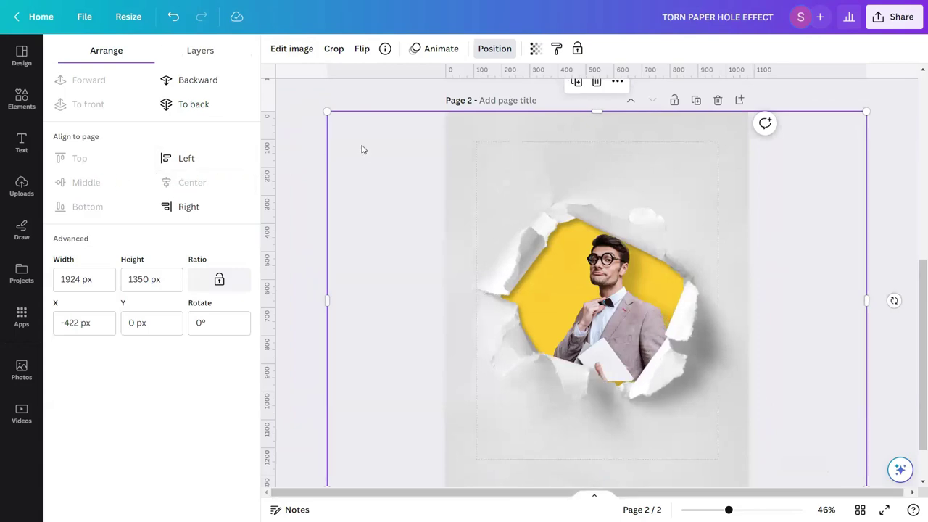
{"action": "left_click", "coordinate": [576, 49]}
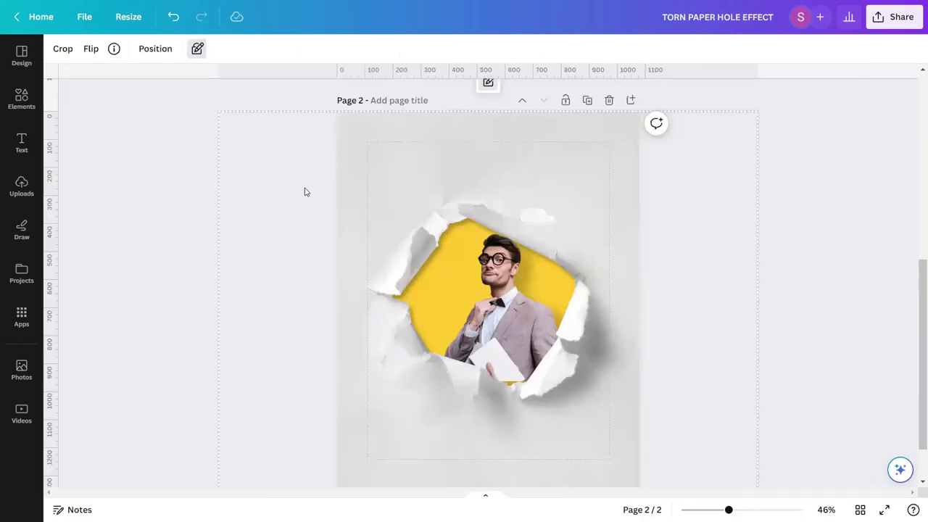
{"action": "left_click", "coordinate": [304, 191]}
{"action": "left_click", "coordinate": [801, 274]}
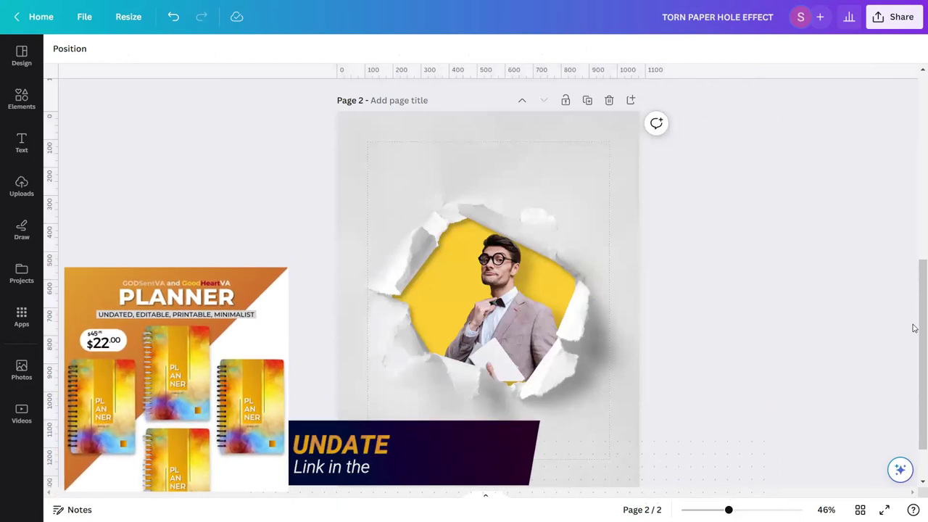
{"action": "scroll", "coordinate": [913, 327], "scroll_direction": "down", "scroll_amount": 1}
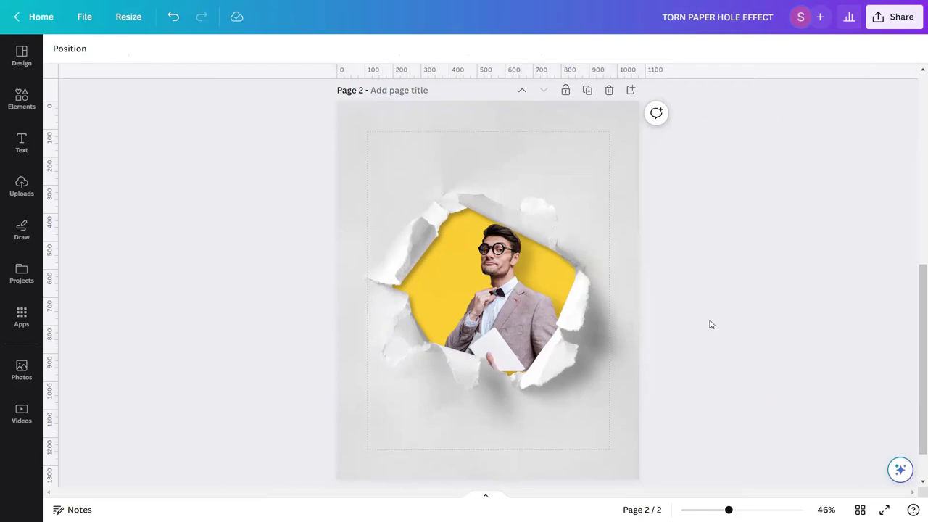
{"action": "left_click_drag", "start_coordinate": [702, 212], "coordinate": [346, 391]}
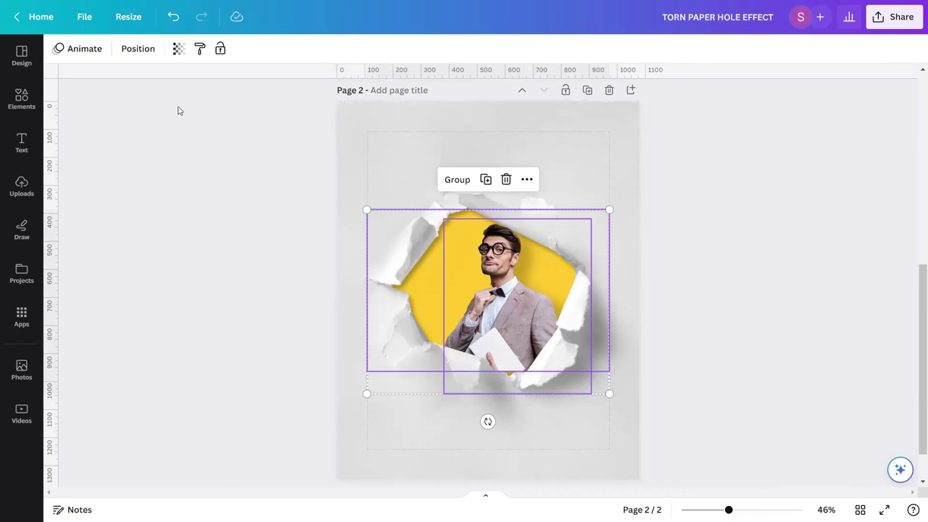
Step: Drag one man image higher in the Layers list so both sit above the torn paper, then deselect
{"action": "left_click", "coordinate": [147, 52]}
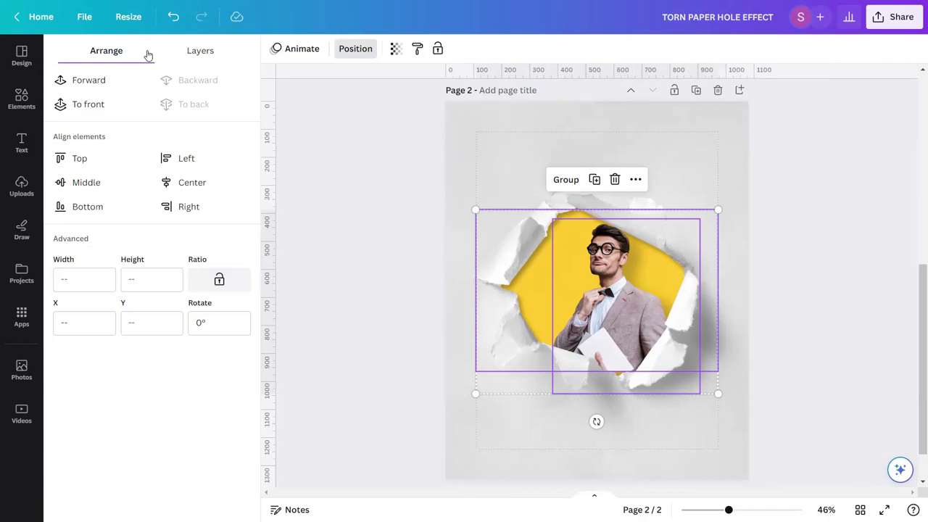
{"action": "left_click", "coordinate": [202, 61]}
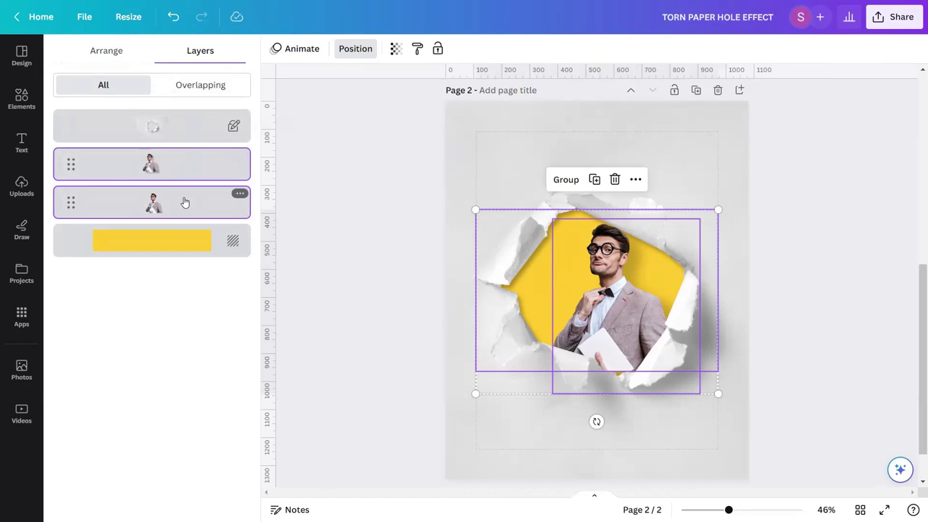
{"action": "left_click_drag", "start_coordinate": [174, 159], "coordinate": [174, 115]}
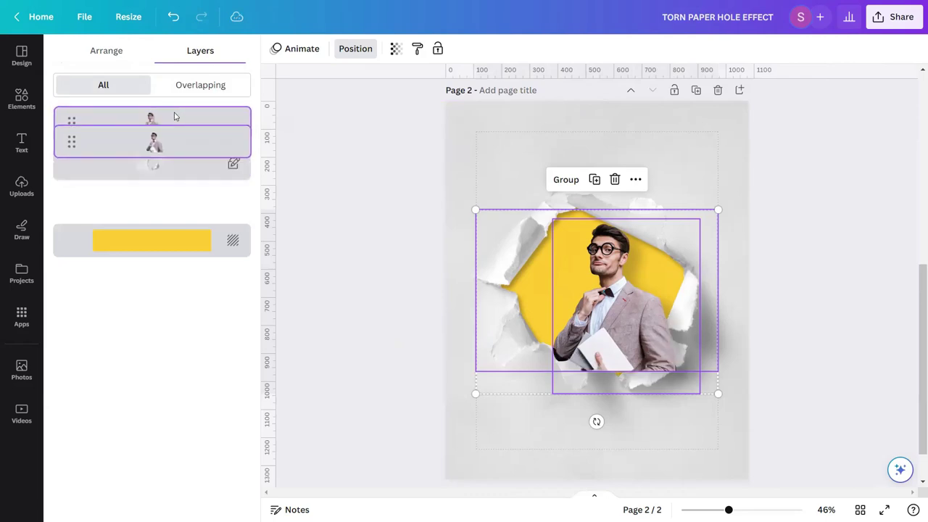
{"action": "key", "text": "Escape"}
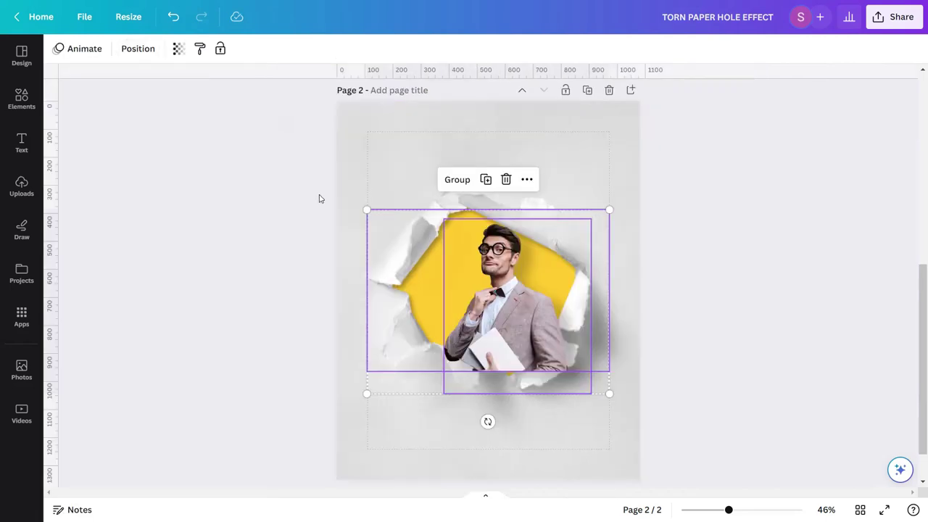
{"action": "left_click", "coordinate": [722, 225]}
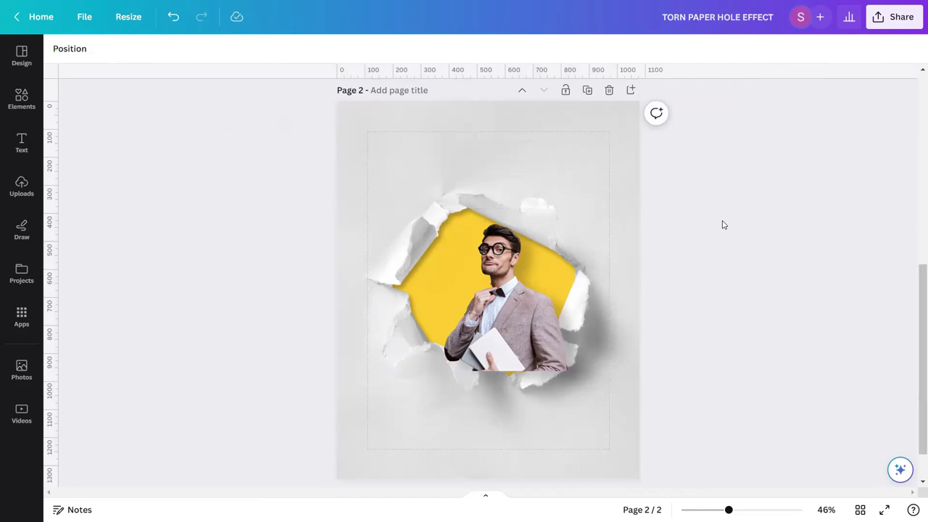
Step: Enlarge both man images together and shift them right and up so his head clears the hole
{"action": "left_click_drag", "start_coordinate": [722, 224], "coordinate": [381, 352]}
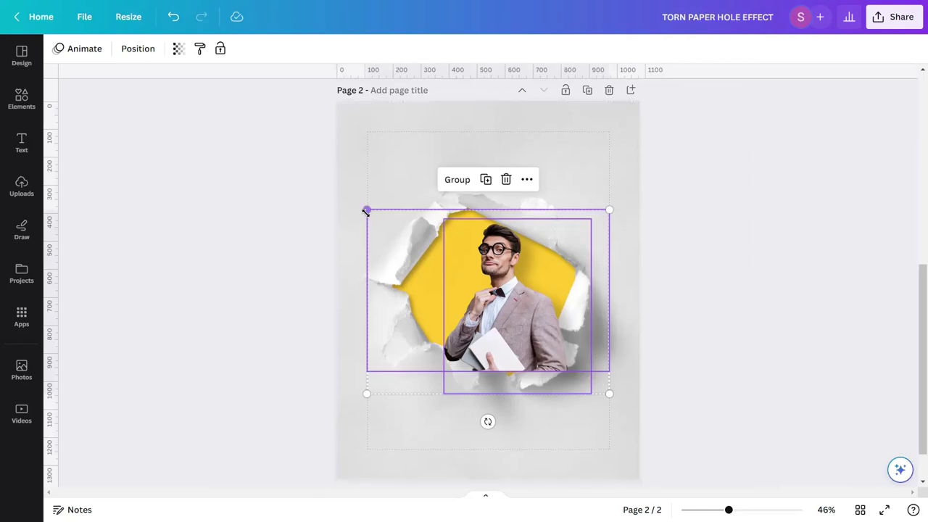
{"action": "left_click_drag", "start_coordinate": [365, 211], "coordinate": [294, 160]}
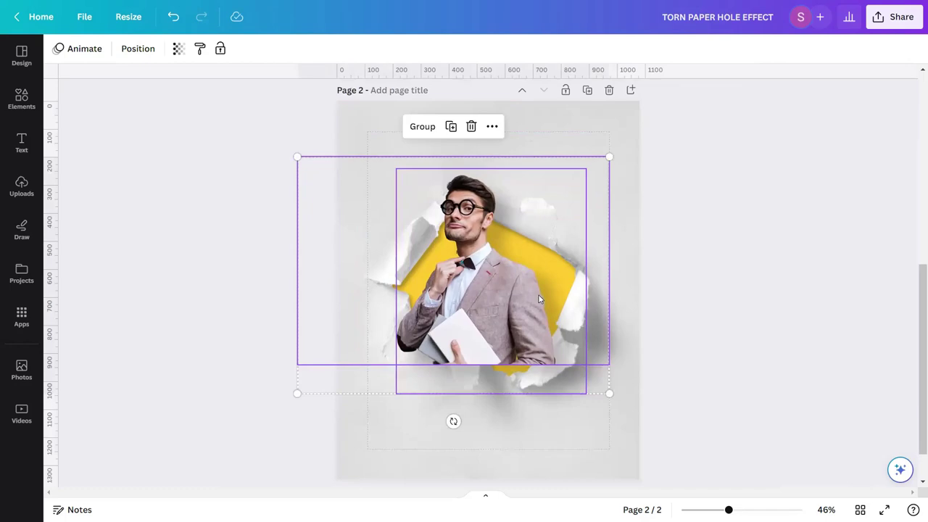
{"action": "left_click_drag", "start_coordinate": [538, 295], "coordinate": [568, 297]}
{"action": "left_click_drag", "start_coordinate": [323, 410], "coordinate": [297, 417]}
{"action": "left_click_drag", "start_coordinate": [477, 337], "coordinate": [480, 323]}
{"action": "left_click", "coordinate": [726, 325]}
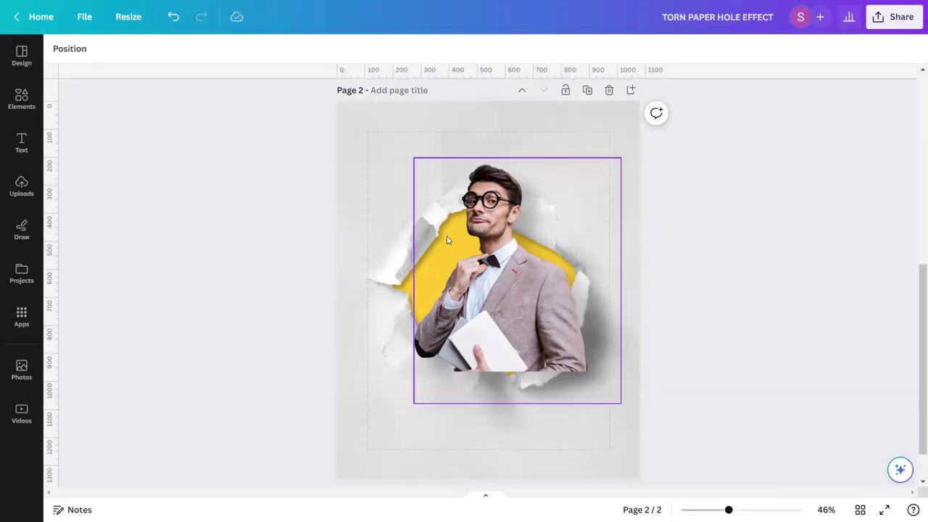
{"action": "left_click", "coordinate": [389, 238]}
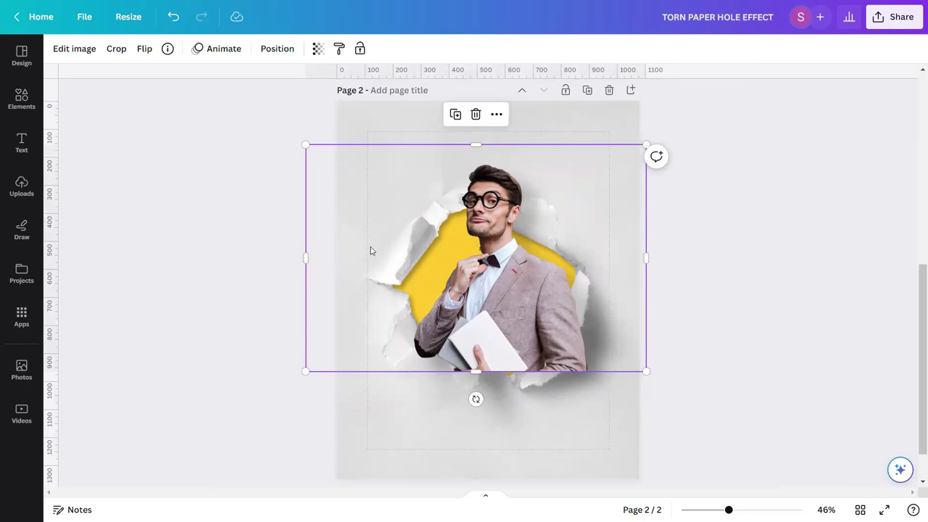
Step: Send the selected man image to the very back of the arrangement
{"action": "left_click", "coordinate": [276, 51]}
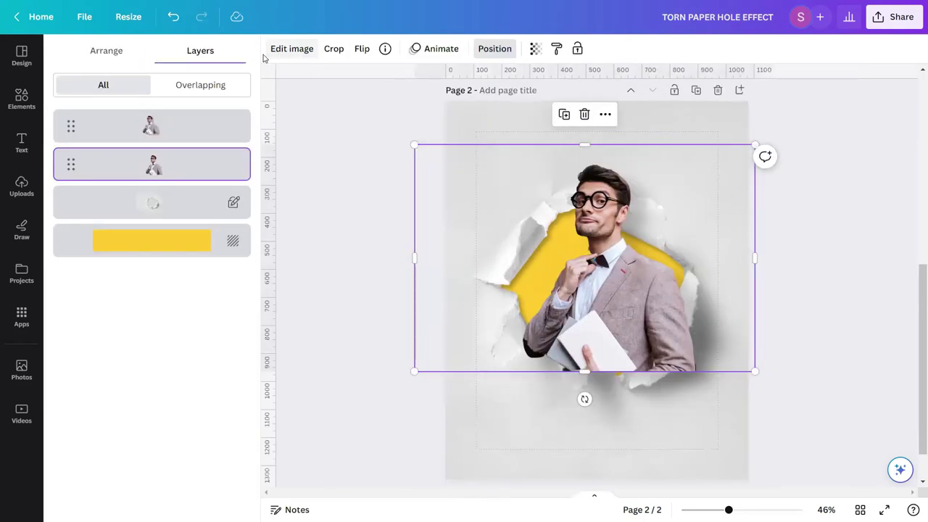
{"action": "left_click", "coordinate": [124, 58]}
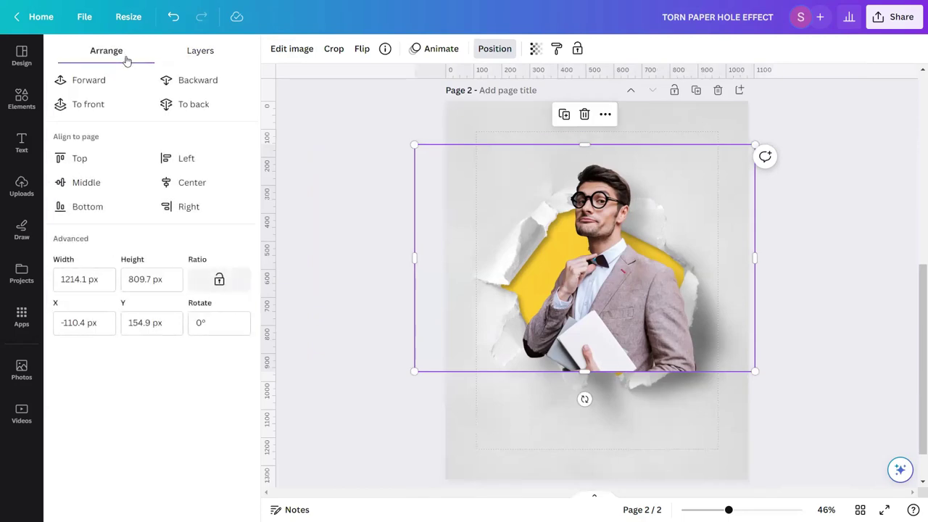
{"action": "left_click", "coordinate": [184, 105]}
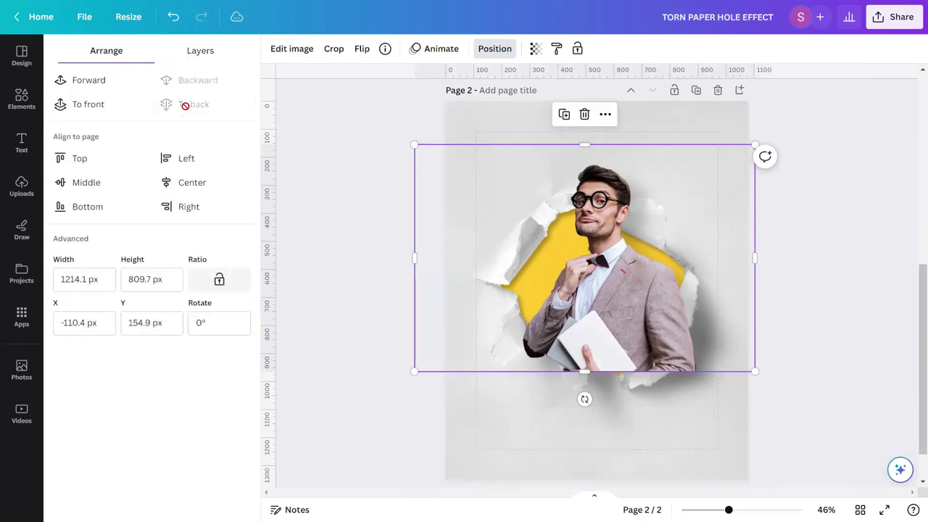
{"action": "left_click", "coordinate": [303, 141]}
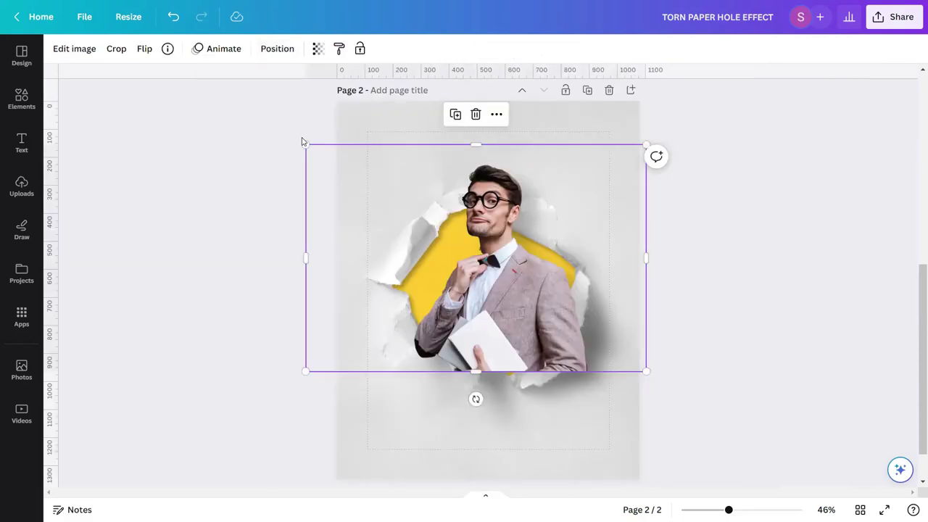
{"action": "left_click", "coordinate": [770, 220]}
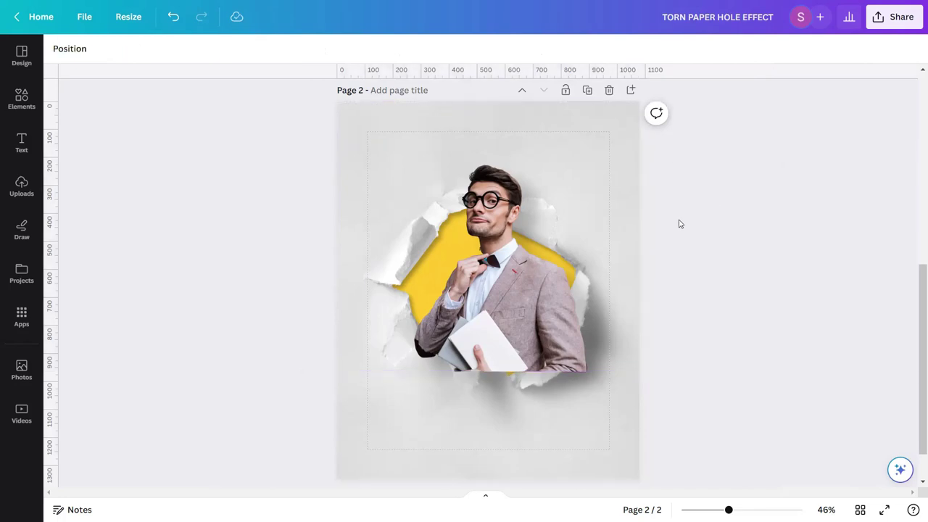
Step: Crop the front man copy's bottom and right edges to keep only head and chest
{"action": "left_click", "coordinate": [491, 219]}
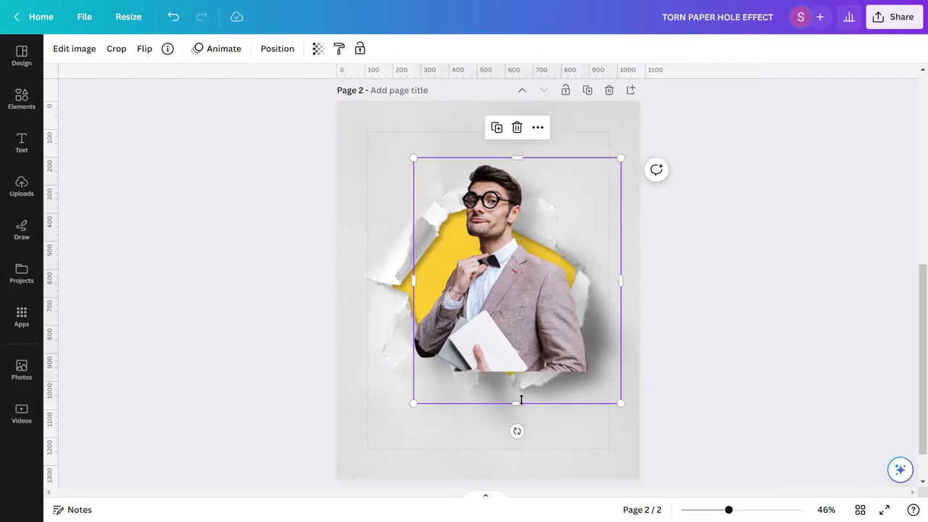
{"action": "left_click_drag", "start_coordinate": [517, 403], "coordinate": [519, 289]}
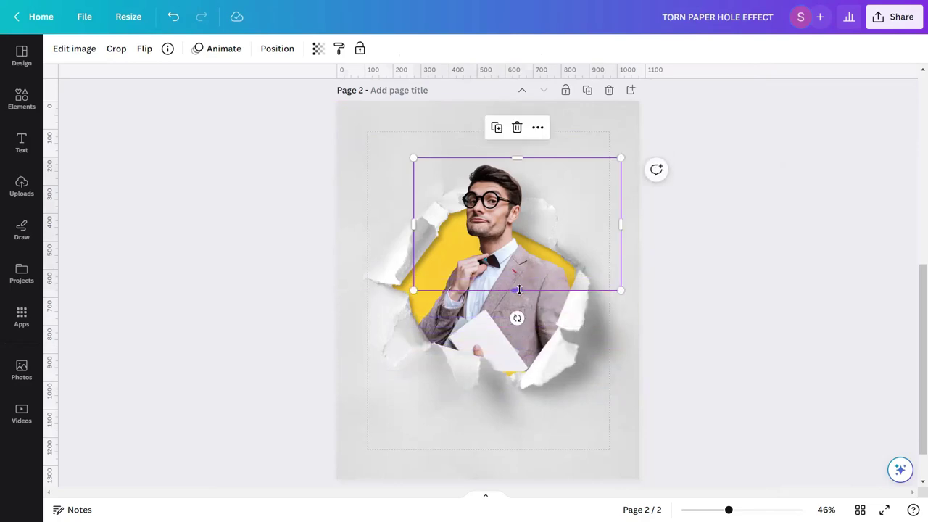
{"action": "left_click_drag", "start_coordinate": [622, 216], "coordinate": [571, 217]}
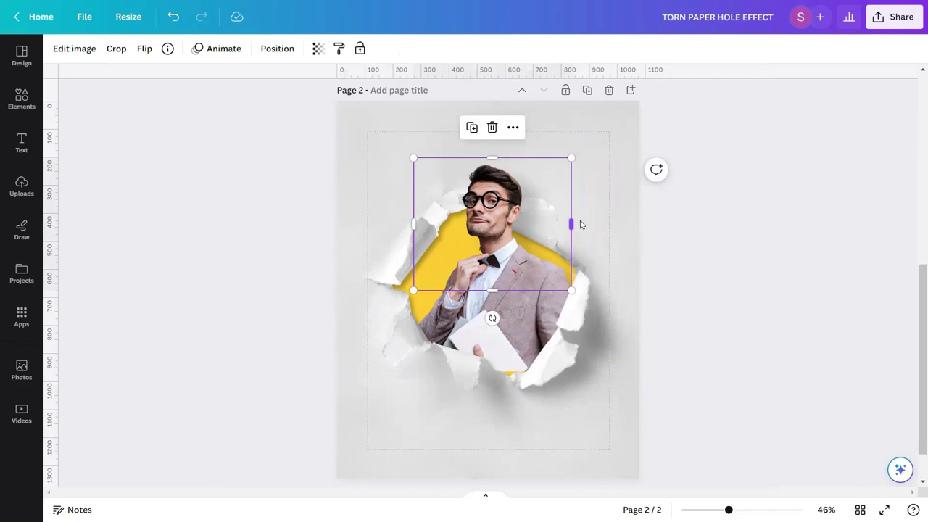
{"action": "left_click", "coordinate": [730, 260]}
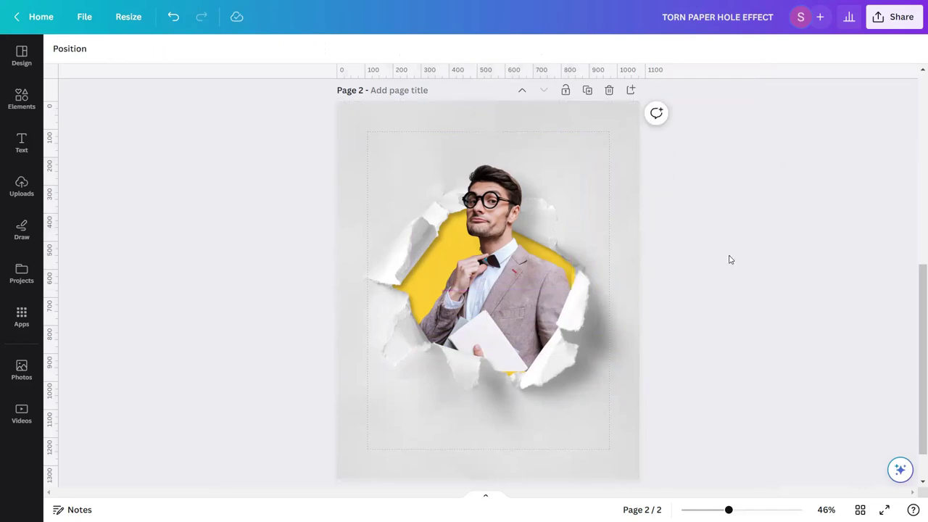
Step: Enlarge the man-and-torn-paper group slightly and reposition it up and to the right
{"action": "left_click", "coordinate": [492, 321]}
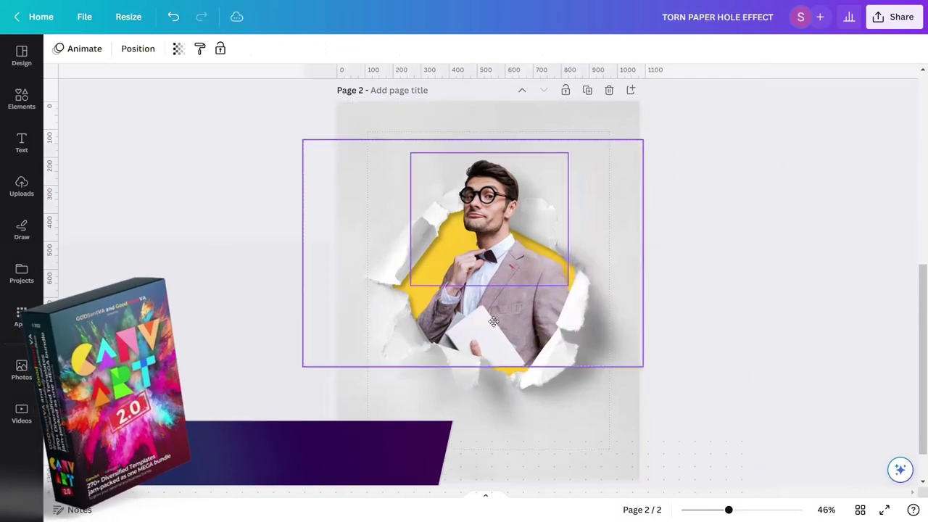
{"action": "mouse_move", "coordinate": [493, 321]}
{"action": "left_mouse_down"}
{"action": "mouse_move", "coordinate": [501, 319]}
{"action": "mouse_move", "coordinate": [498, 330]}
{"action": "left_mouse_up"}
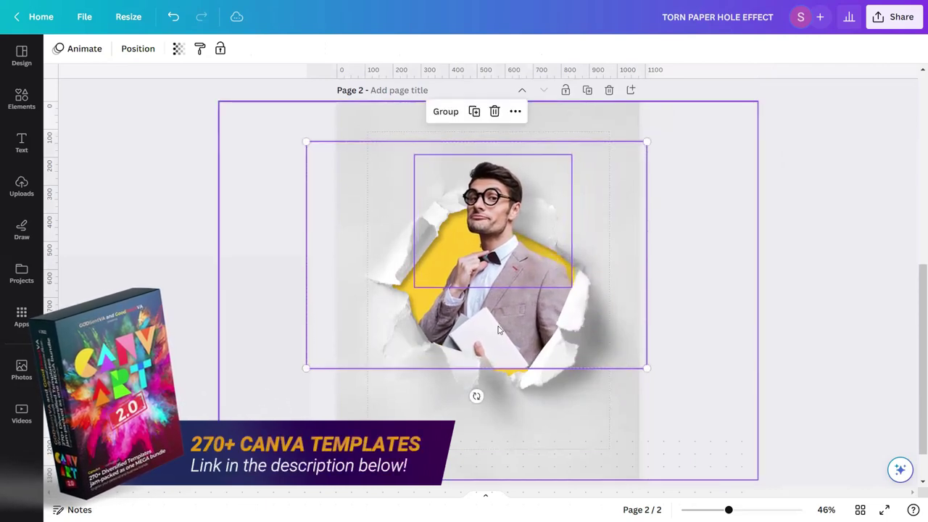
{"action": "left_click_drag", "start_coordinate": [306, 368], "coordinate": [278, 387]}
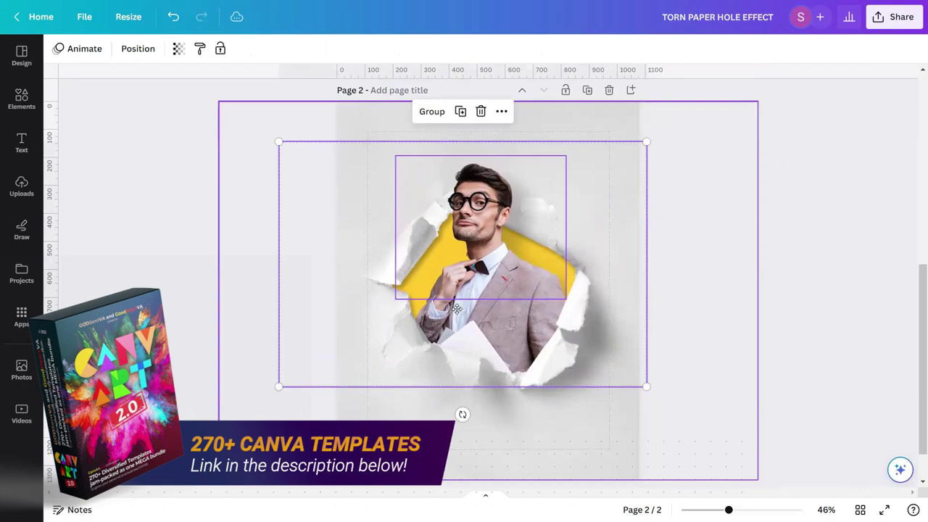
{"action": "left_click_drag", "start_coordinate": [457, 309], "coordinate": [489, 283]}
Step: Make a final small size adjustment to the man-and-torn-paper group
{"action": "left_click", "coordinate": [490, 218]}
{"action": "left_click", "coordinate": [749, 298]}
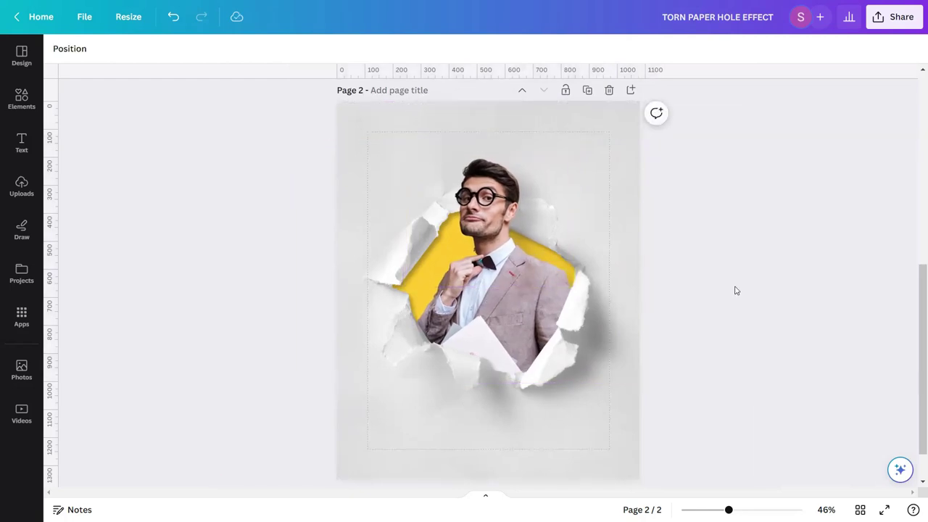
{"action": "scroll", "coordinate": [733, 322], "scroll_direction": "up", "scroll_amount": 2}
{"action": "scroll", "coordinate": [733, 321], "scroll_direction": "down", "scroll_amount": 2}
{"action": "left_click", "coordinate": [289, 380]}
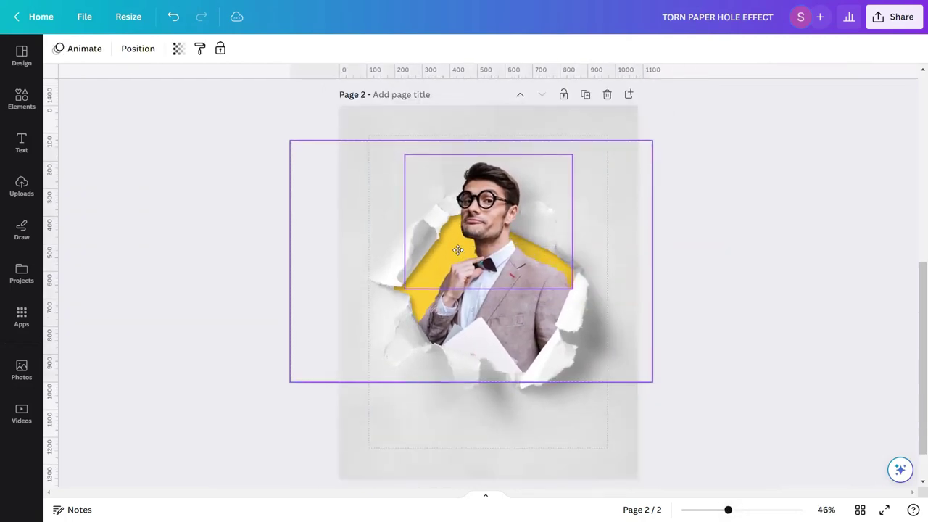
{"action": "left_click_drag", "start_coordinate": [652, 381], "coordinate": [646, 375]}
{"action": "left_click", "coordinate": [721, 314]}
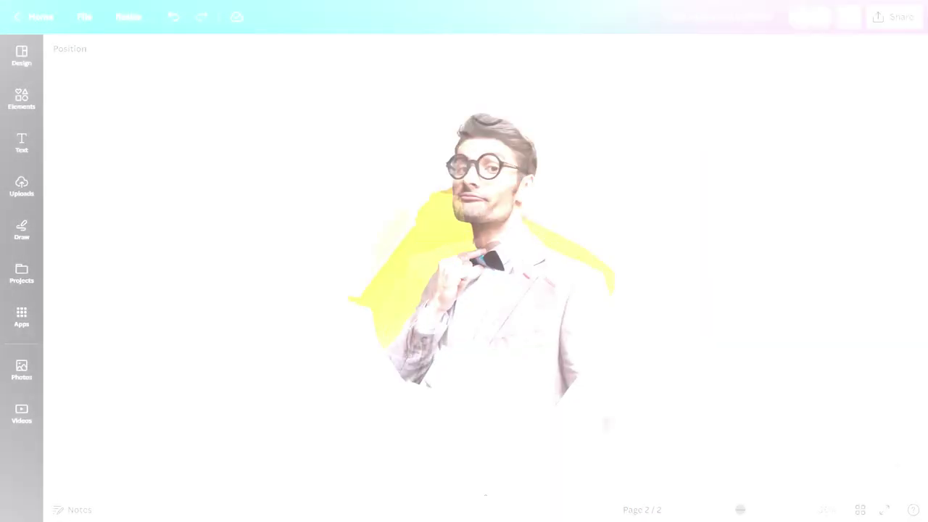
Step: Zoom in to inspect the finished poster, zoom back out, and present page 2 full screen
{"action": "scroll", "coordinate": [912, 323], "scroll_direction": "up", "scroll_amount": 1, "text": "ctrl"}
{"action": "scroll", "coordinate": [912, 322], "scroll_direction": "up", "scroll_amount": 5}
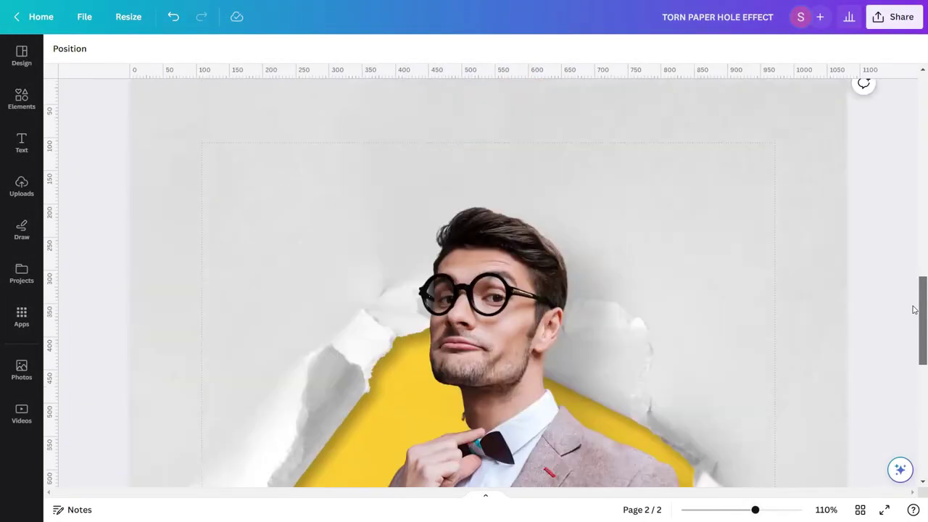
{"action": "left_click_drag", "start_coordinate": [914, 331], "coordinate": [913, 408]}
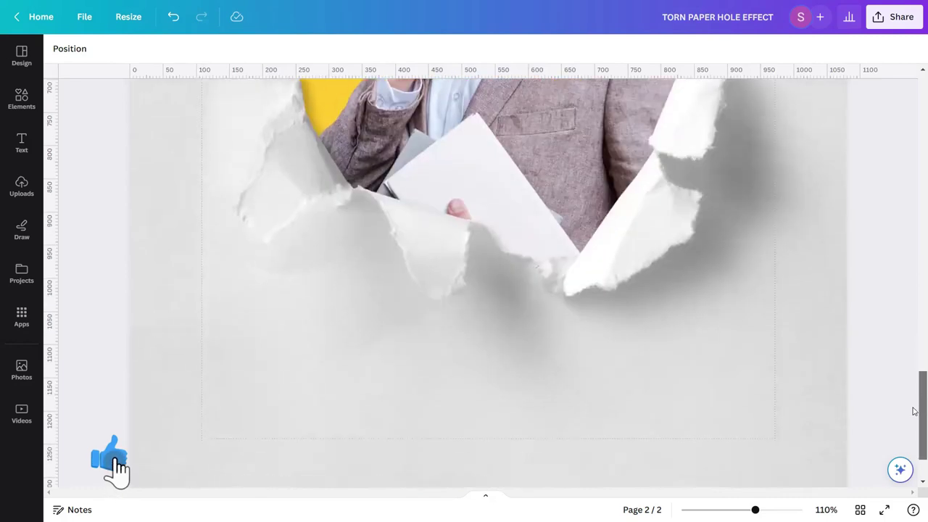
{"action": "scroll", "coordinate": [914, 373], "scroll_direction": "down", "scroll_amount": 5, "text": "ctrl"}
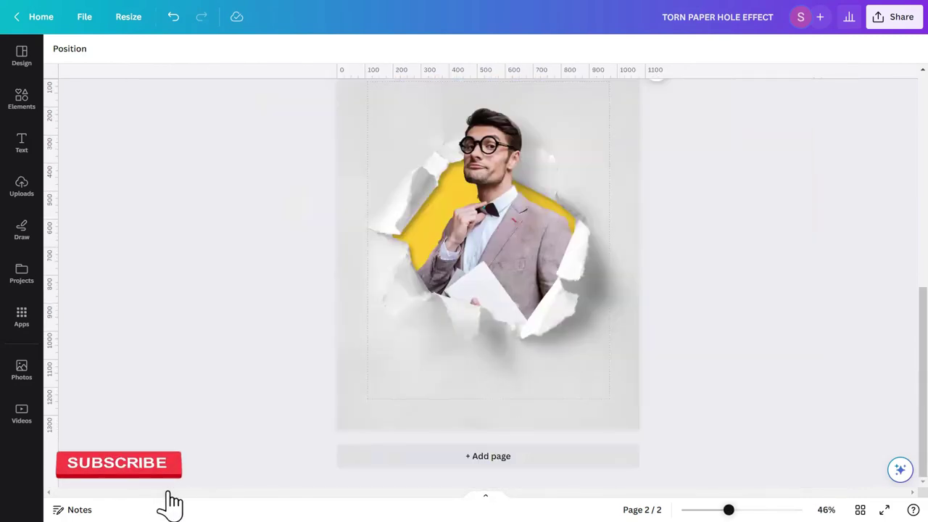
{"action": "left_click_drag", "start_coordinate": [914, 373], "coordinate": [914, 348]}
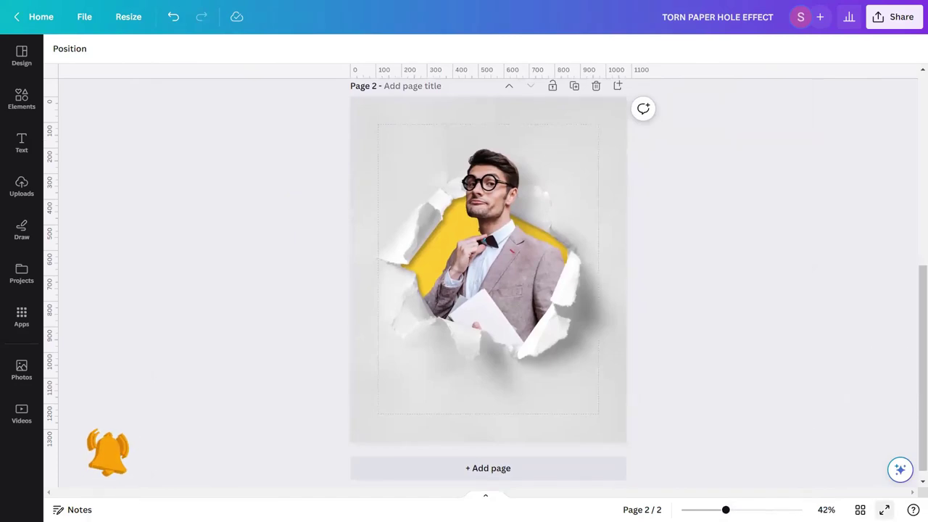
{"action": "left_click", "coordinate": [885, 510]}
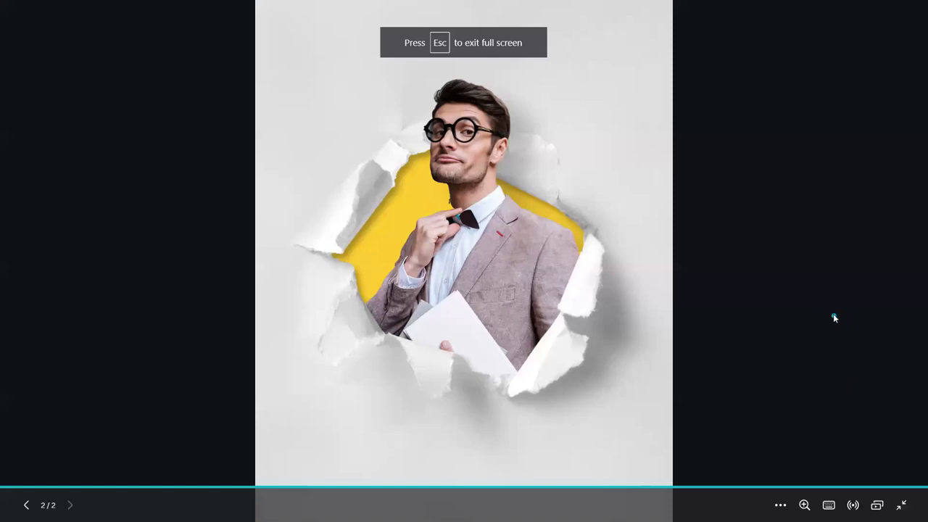